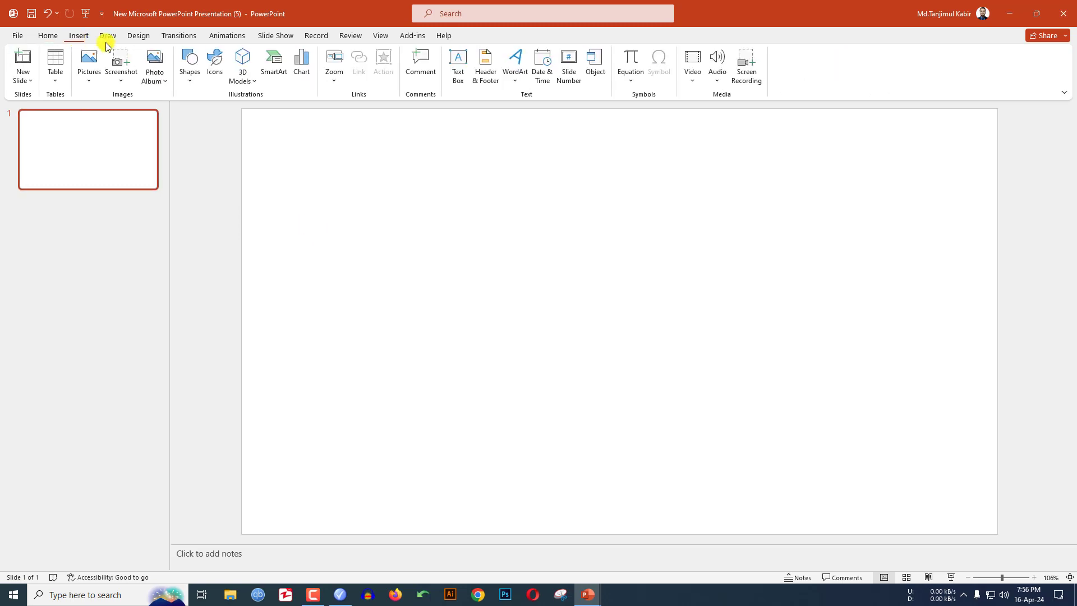
- Draw a full-height rectangle down the slide's left edge, 2.71" wide, with no outline
left_click(189, 84)
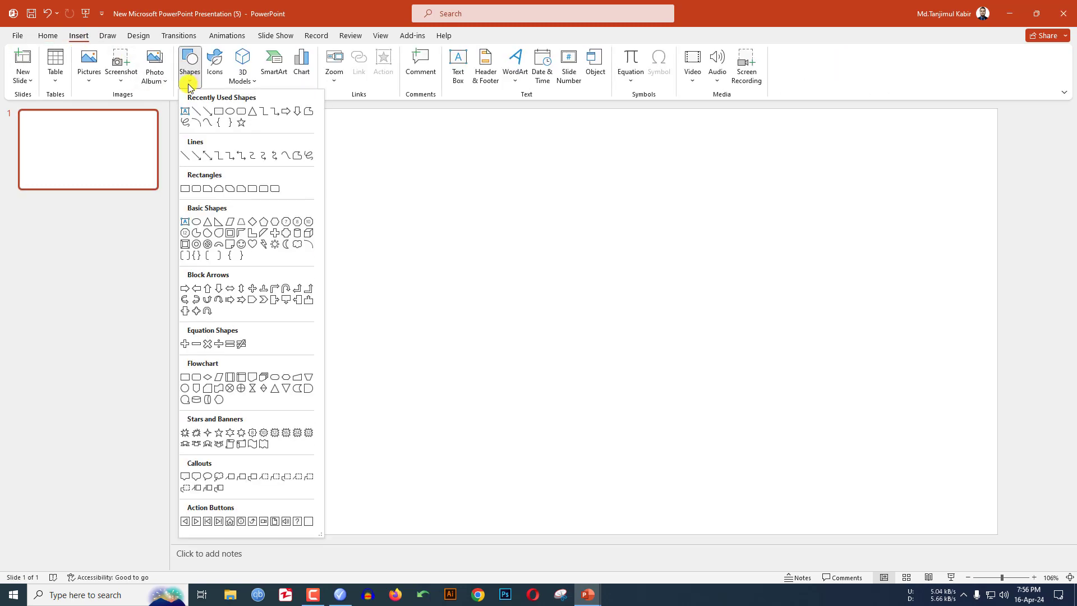
left_click(219, 114)
left_click_drag(242, 107, 404, 532)
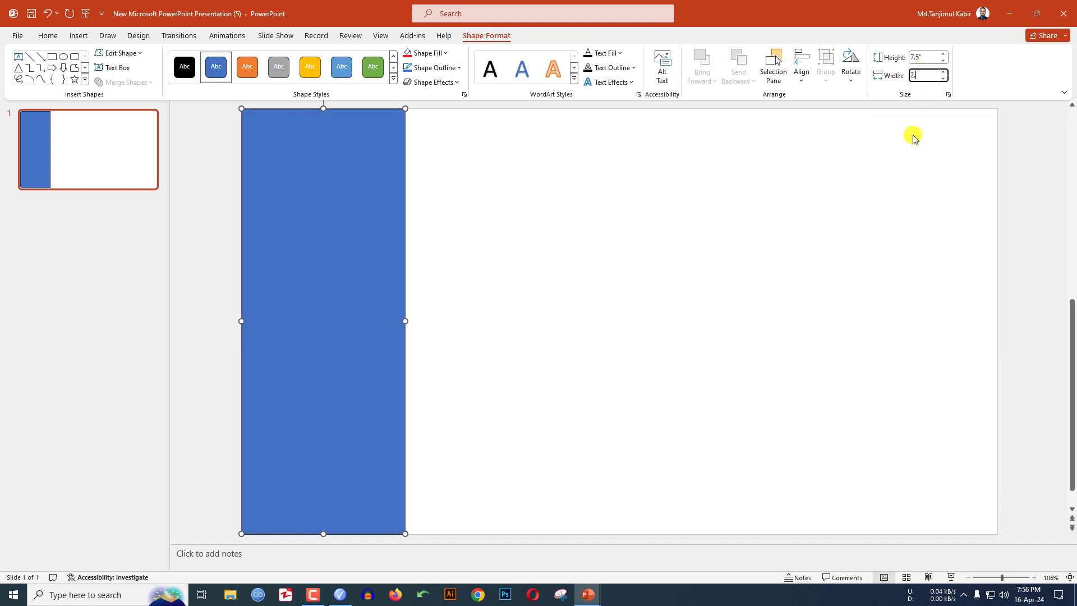
key("Return")
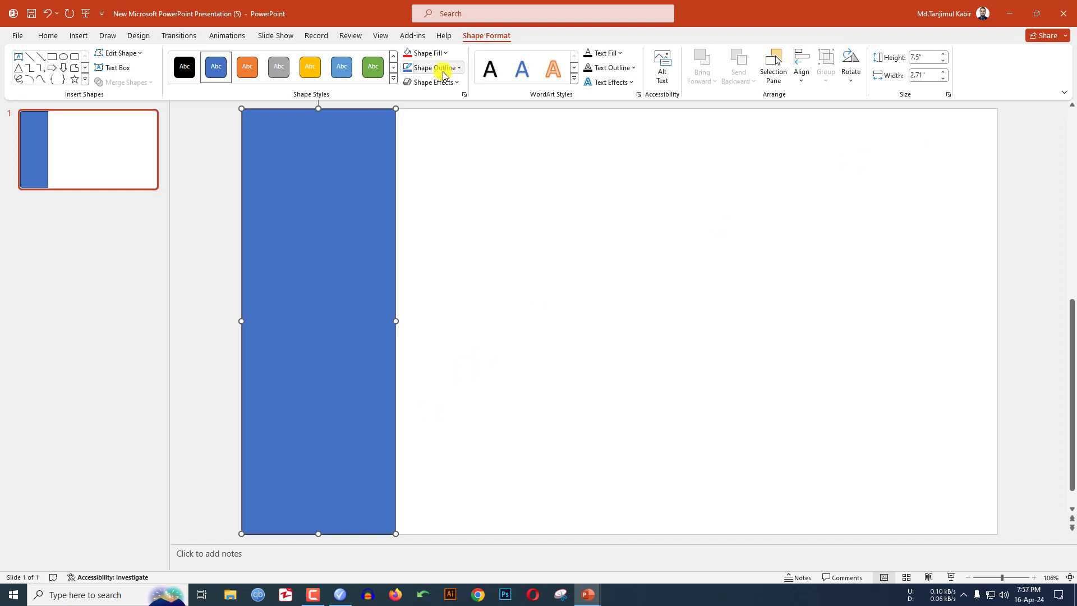
left_click(439, 68)
left_click(437, 191)
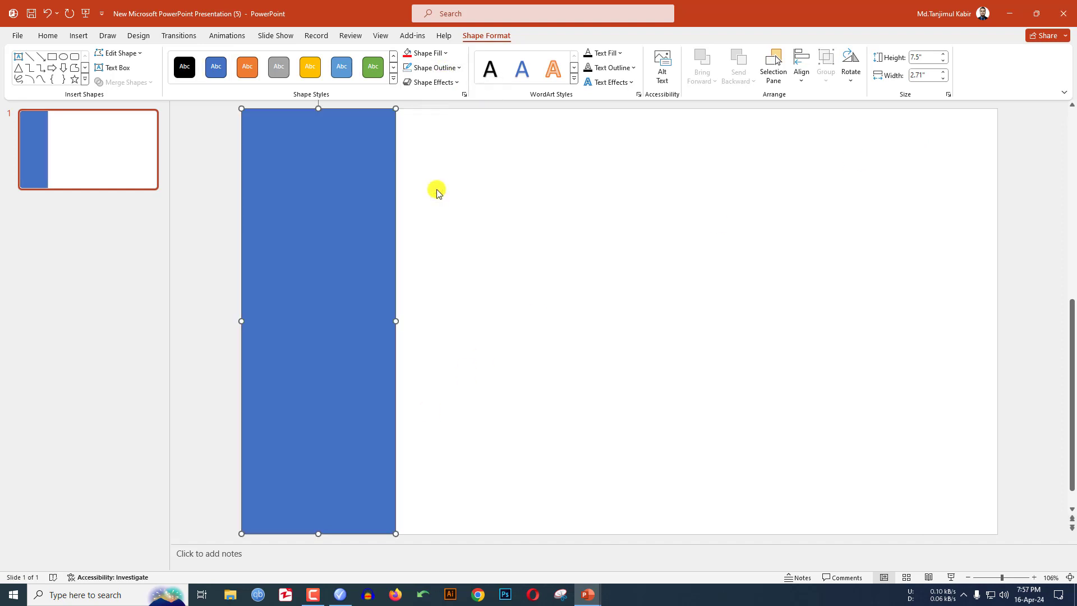
left_click(448, 216)
left_click(79, 36)
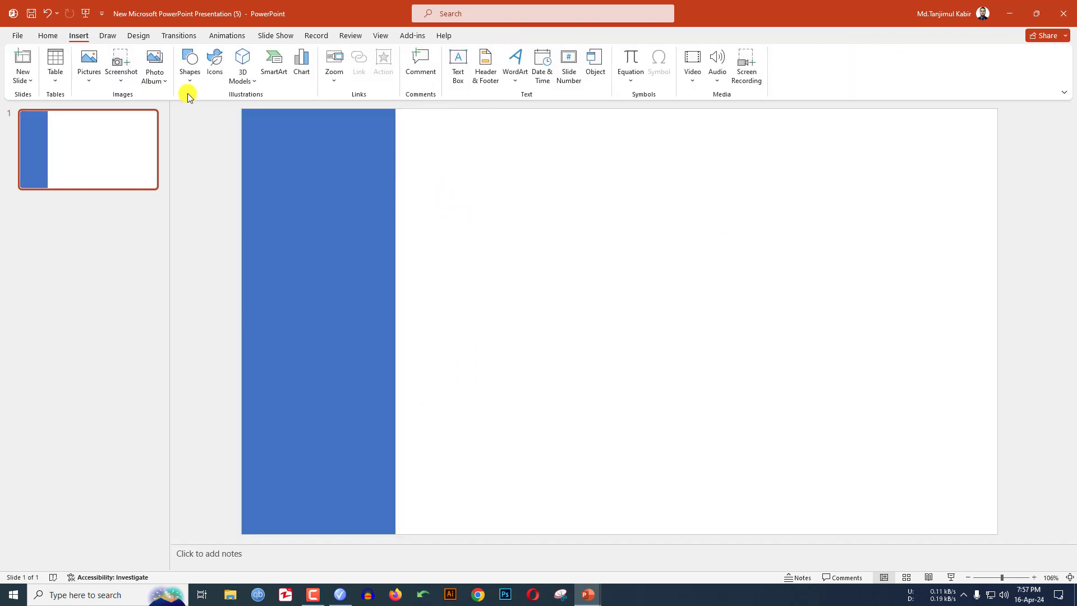
- Draw a 1.6" by 1.6" circle near the top of the blue panel
left_click(190, 67)
left_click(230, 111)
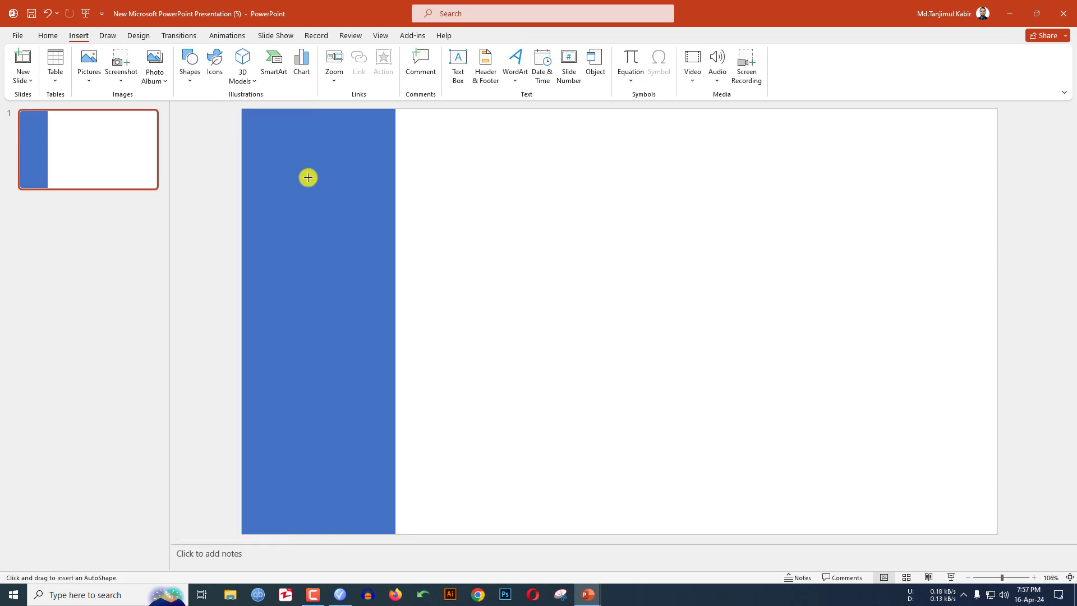
left_click_drag(276, 158, 340, 243)
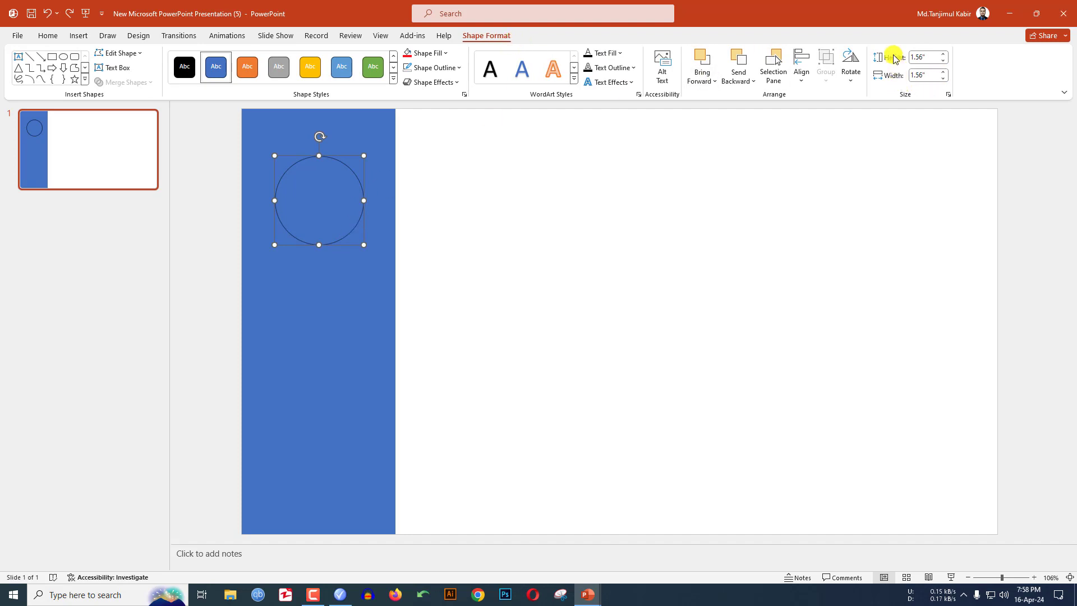
left_click(932, 58)
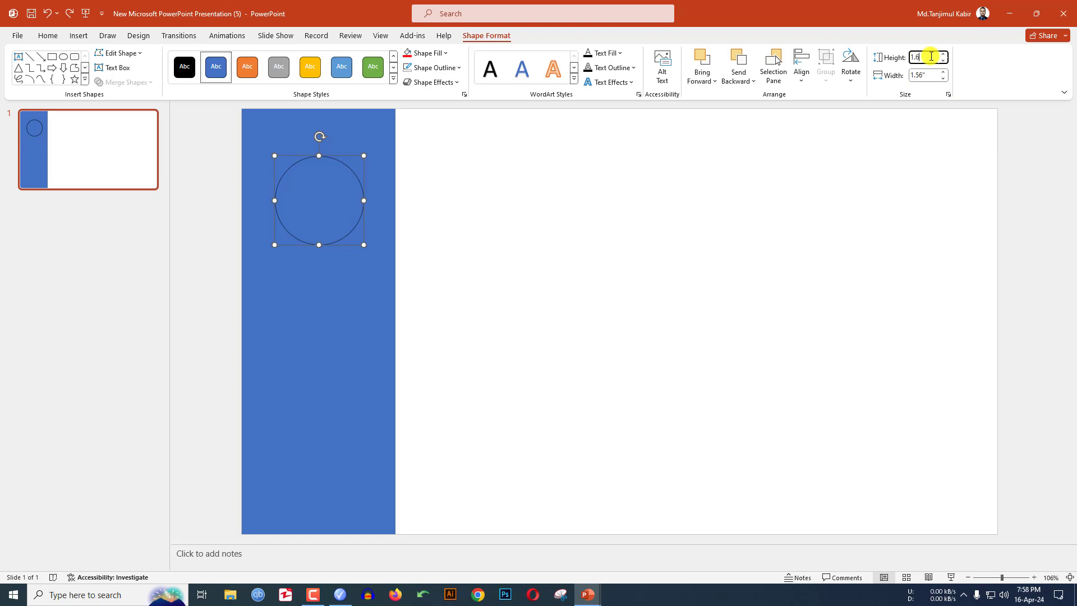
left_click(933, 73)
type("1.6")
key("Return")
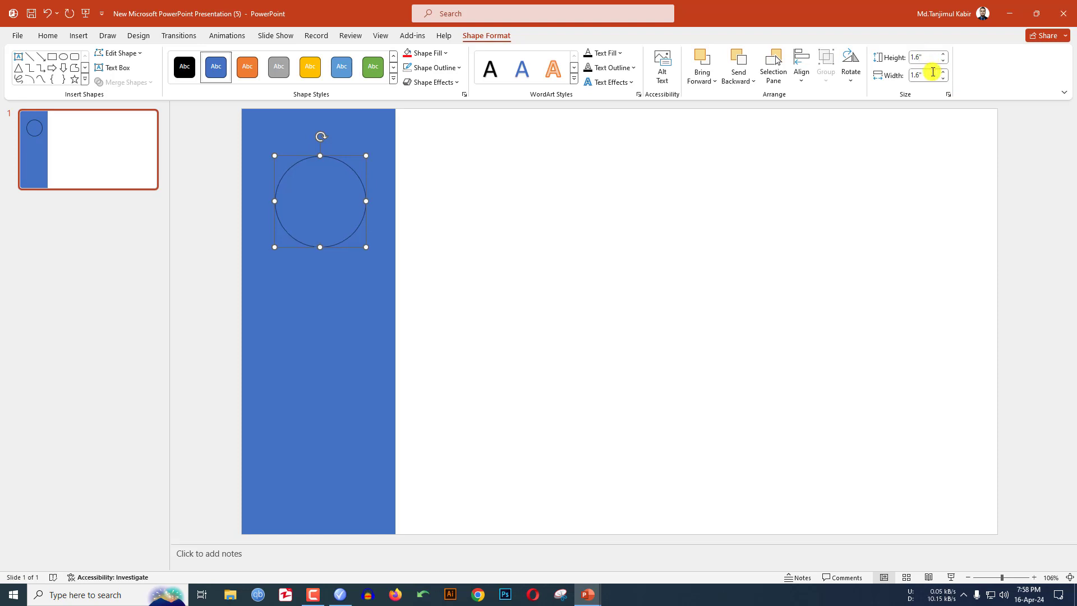
- Give the circle no fill and a white outline
left_click(437, 68)
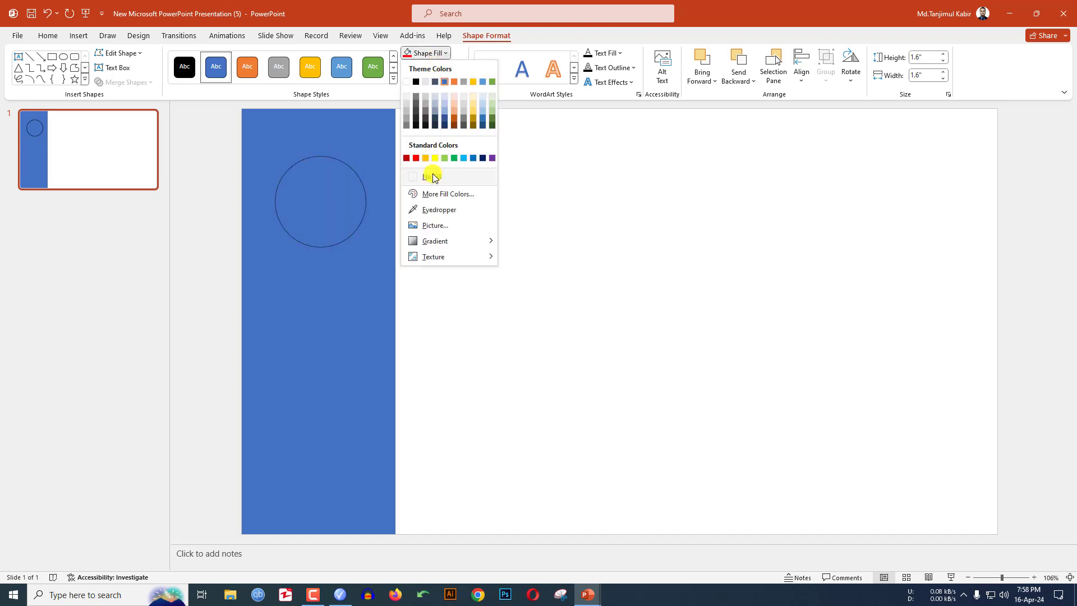
left_click(433, 174)
left_click(426, 68)
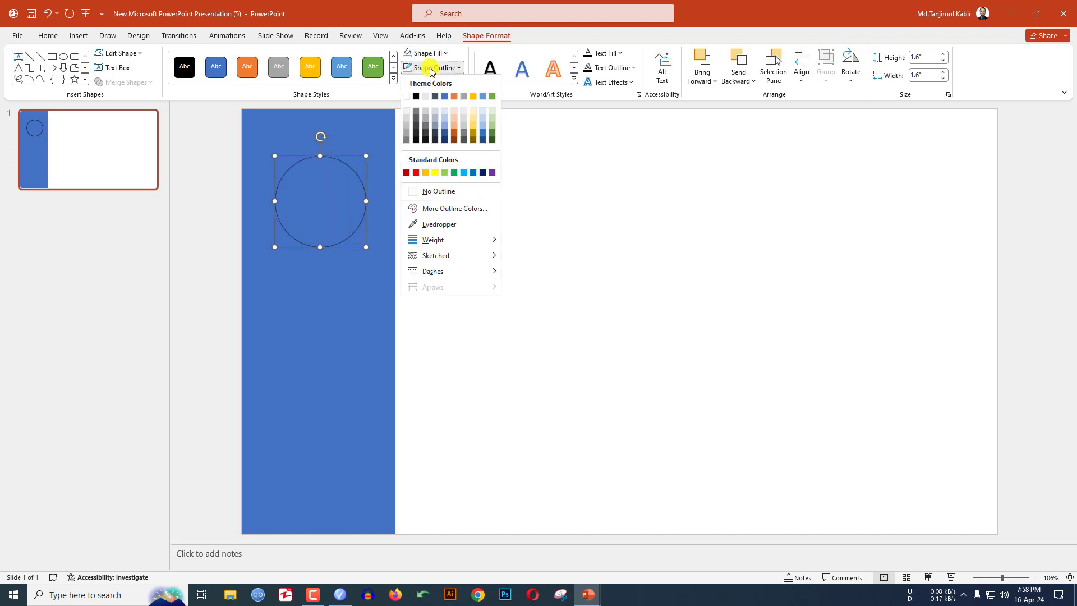
left_click(408, 98)
left_click(385, 145)
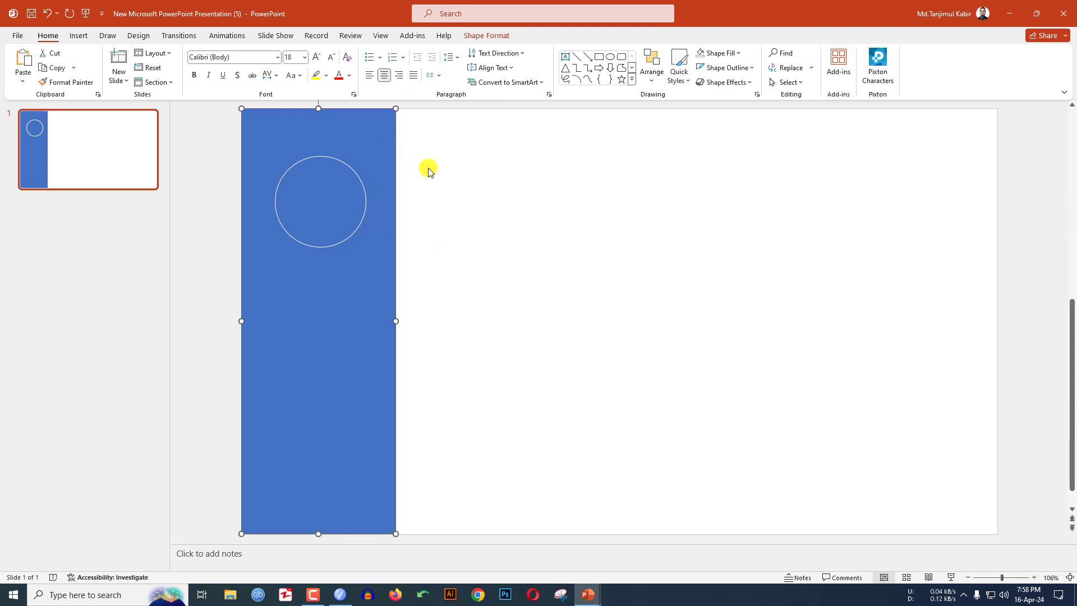
- Centre the circle horizontally on the blue rectangle
left_click(365, 205, "shift")
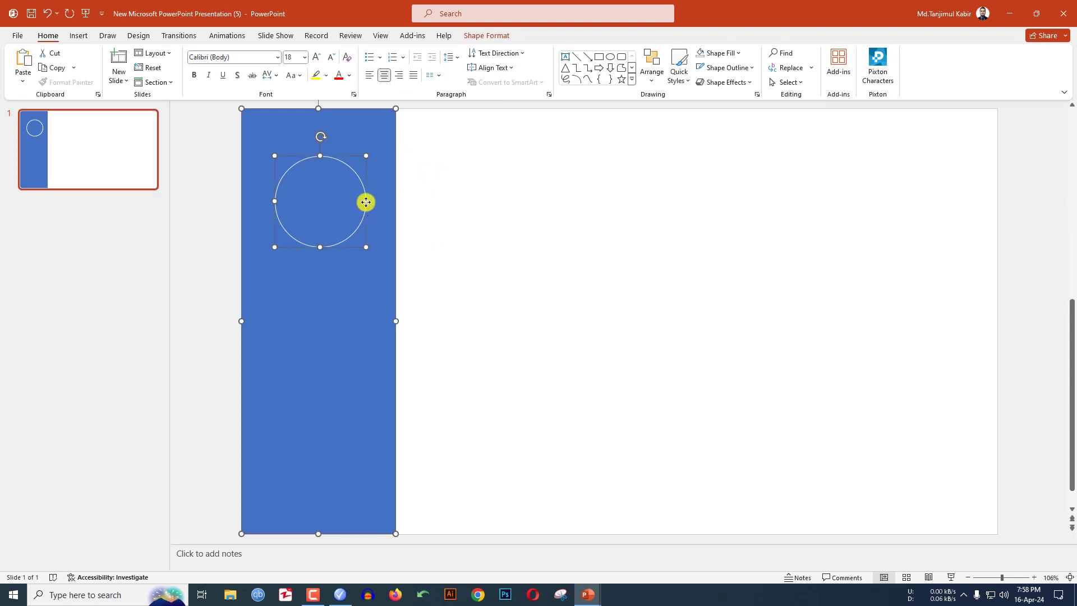
left_click(494, 35)
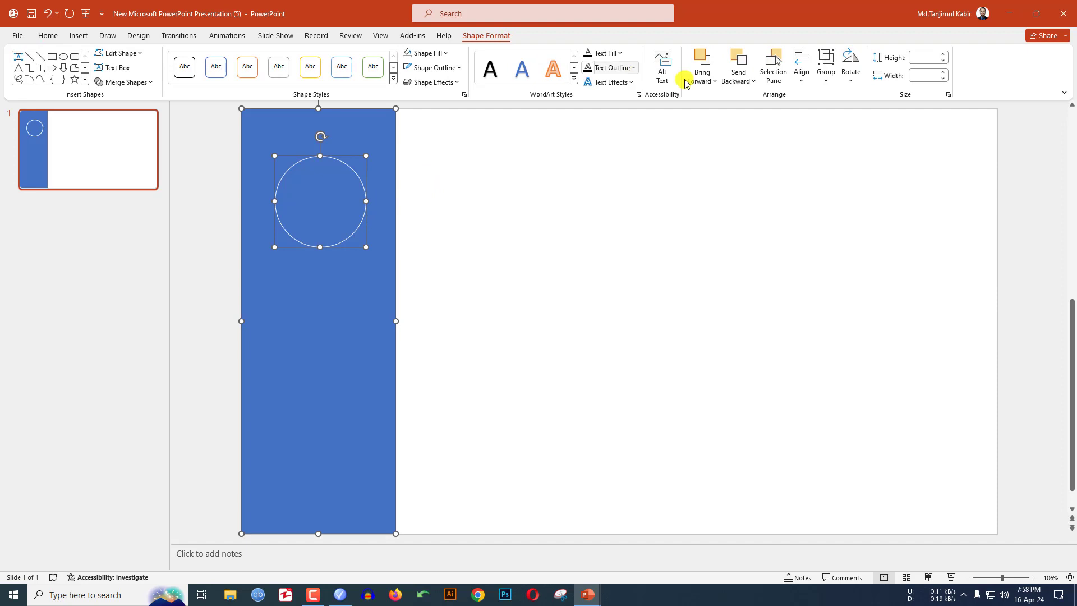
left_click(802, 72)
left_click(821, 113)
left_click(484, 262)
- Duplicate the circle and resize the copy to 1.4"
left_click(351, 234)
key("ctrl+d")
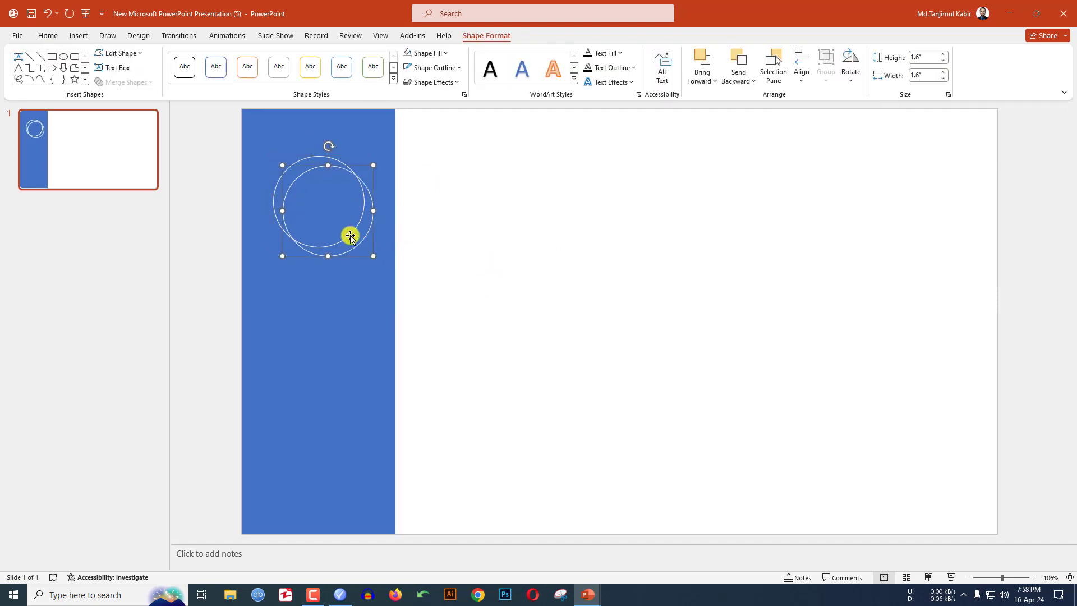
left_click(929, 57)
type("1.4")
key("Return")
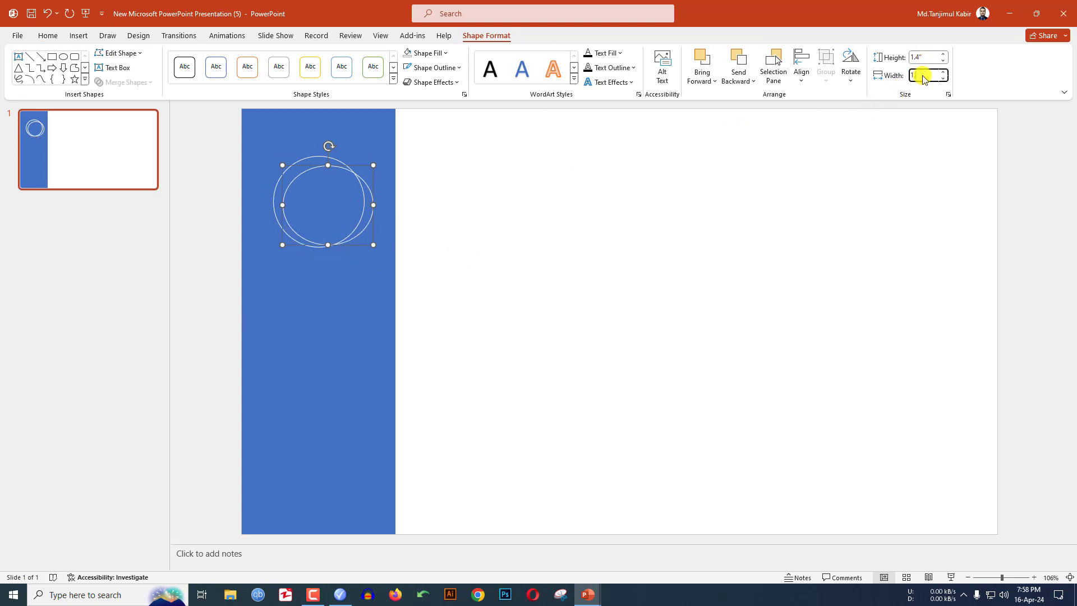
left_click(796, 212)
- Align the two circles by center and middle to form a double ring
left_click(361, 216)
left_click(316, 167, "shift")
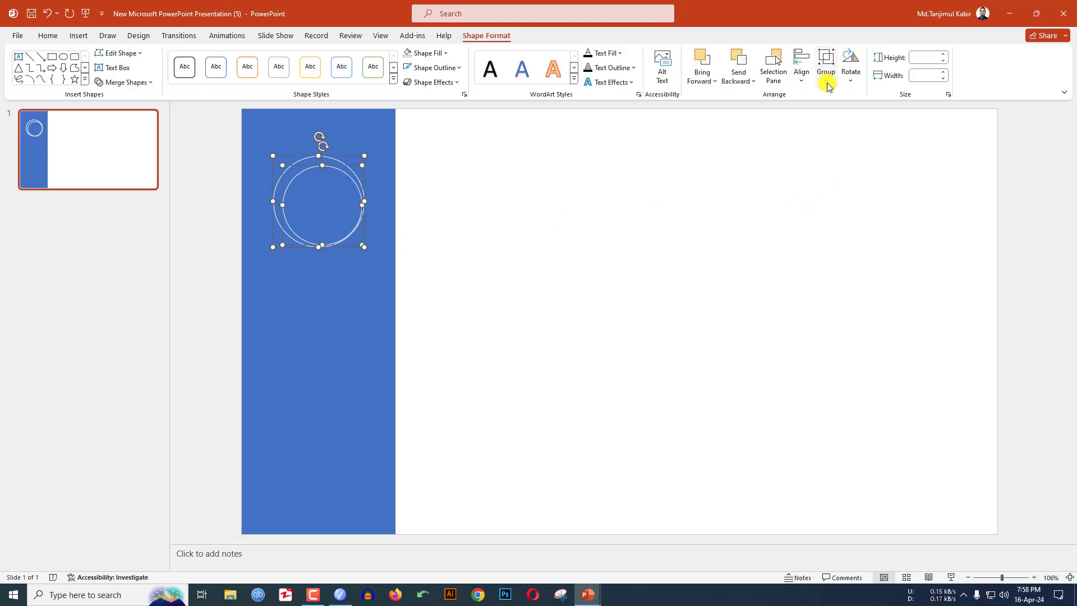
left_click(803, 83)
left_click(819, 112)
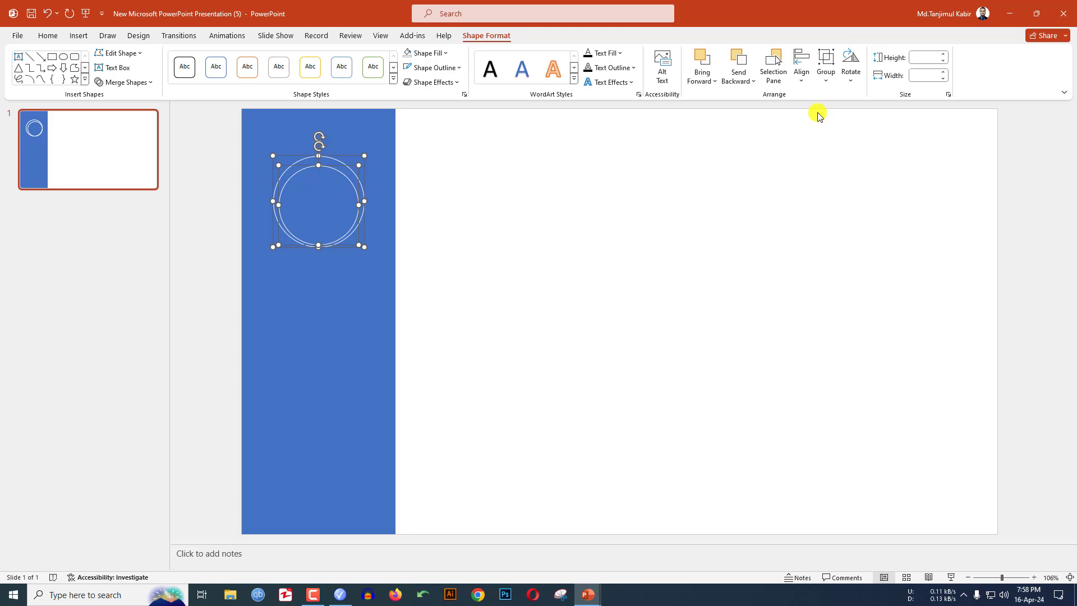
left_click(808, 77)
left_click(825, 161)
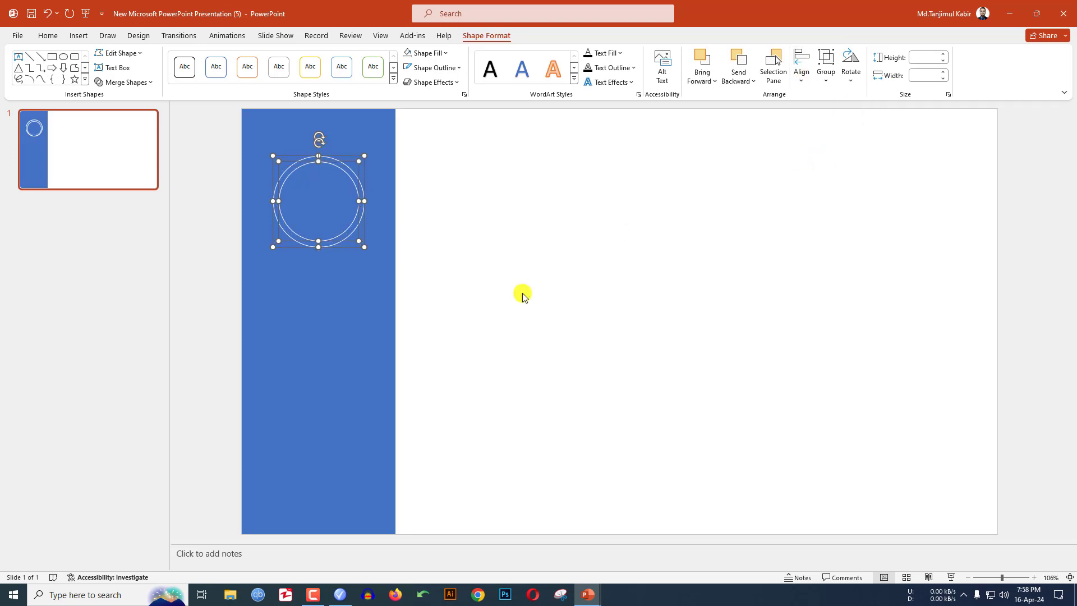
left_click(476, 335)
- Fill the inner circle with very light grey
double_click(349, 178)
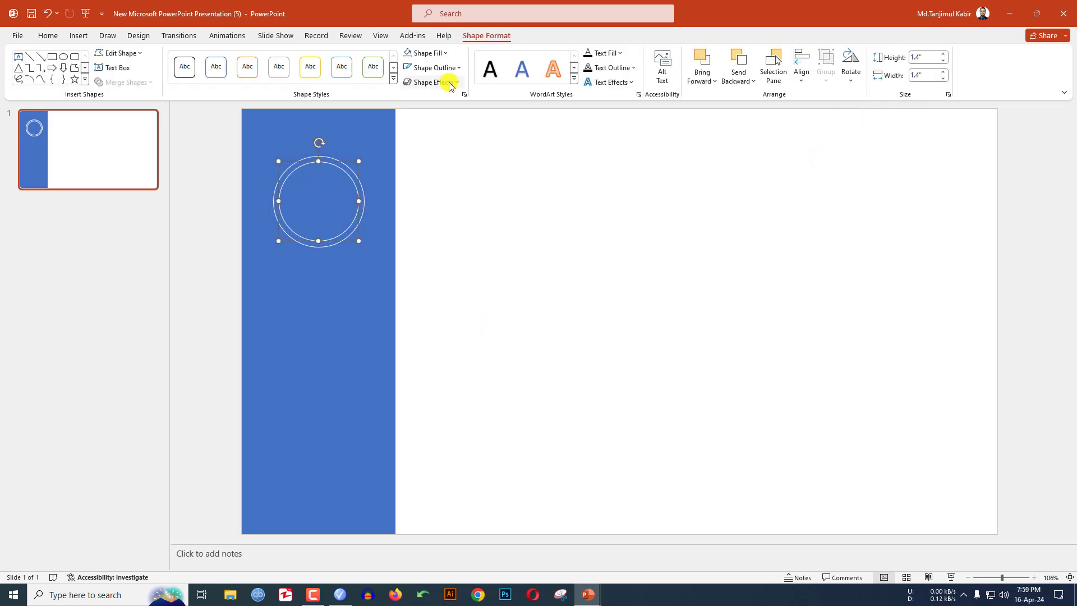
left_click(445, 52)
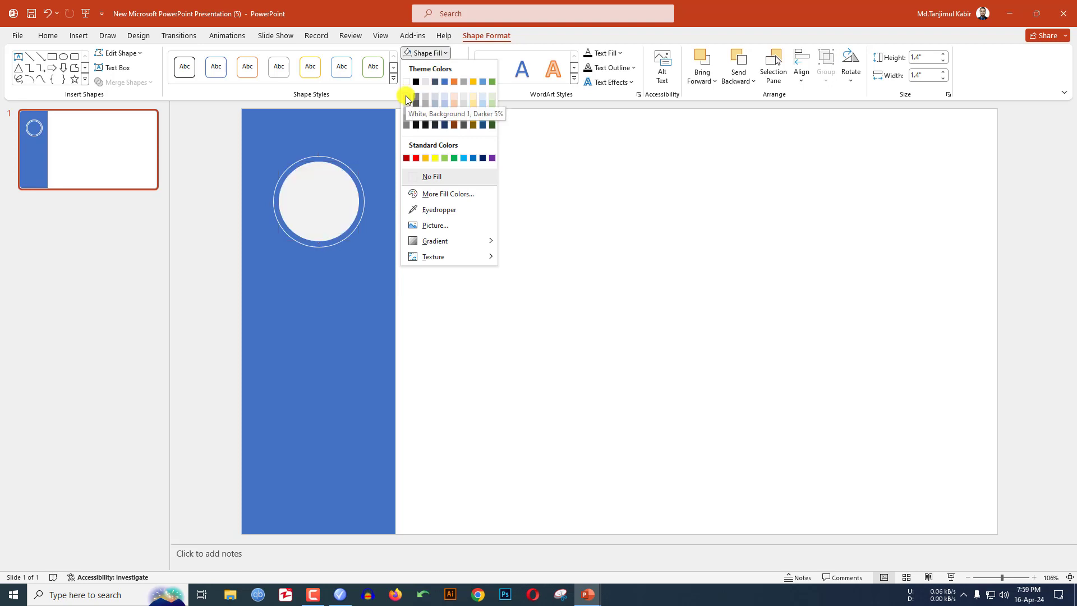
left_click(407, 99)
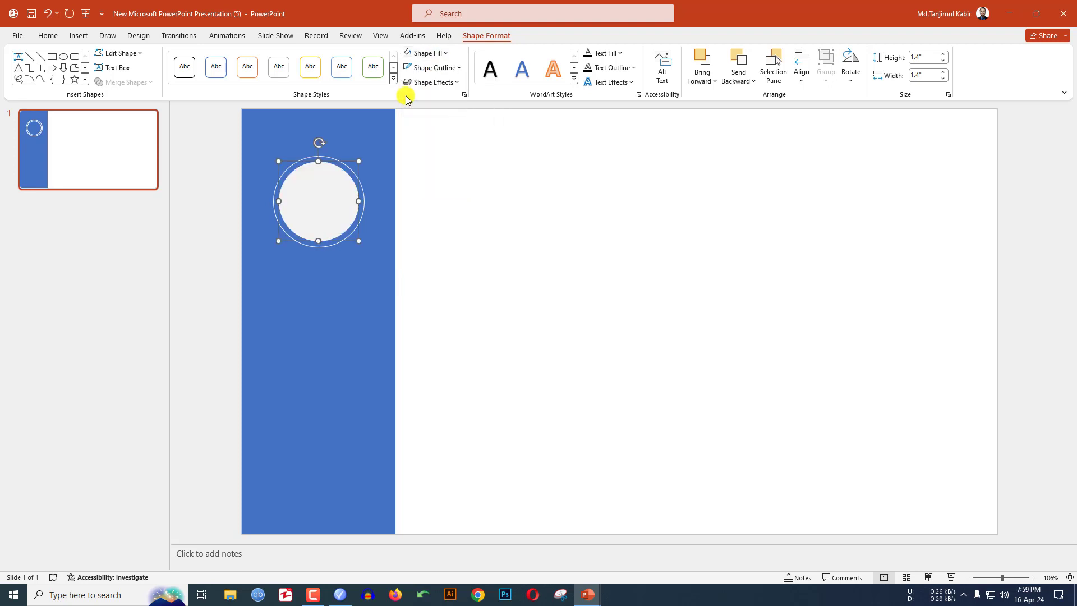
- Set the inner circle's fill transparency to 50% and duplicate it
right_click(333, 185)
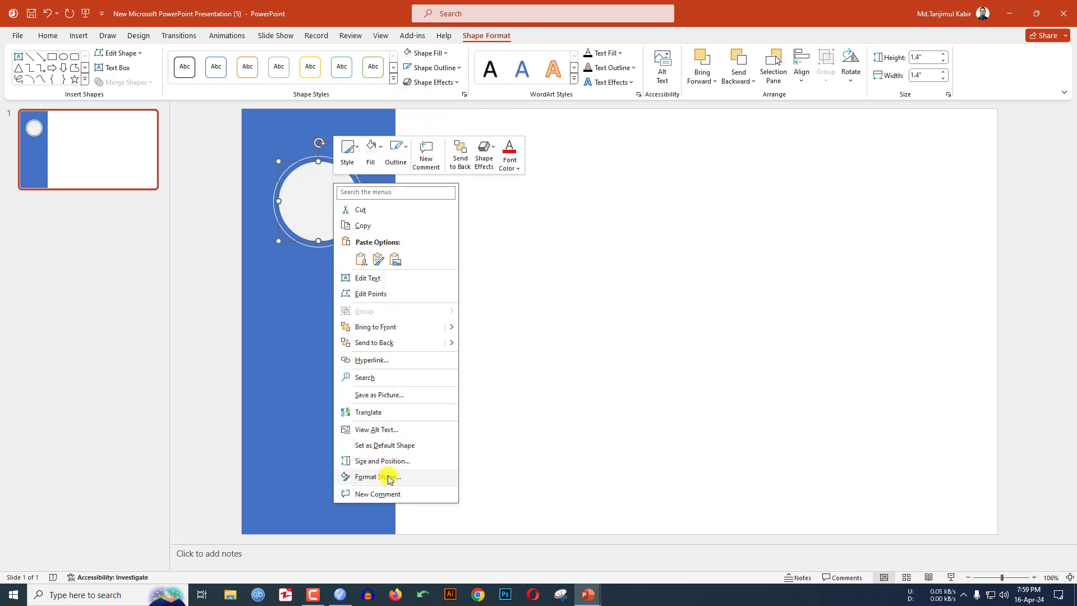
left_click(362, 477)
left_click(961, 178)
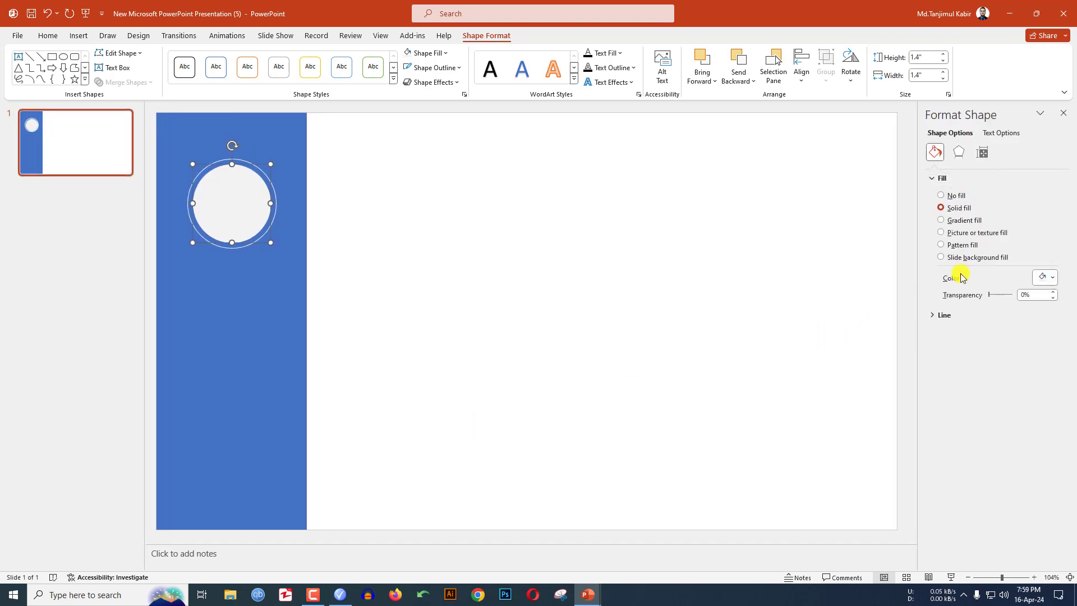
left_click(1030, 295)
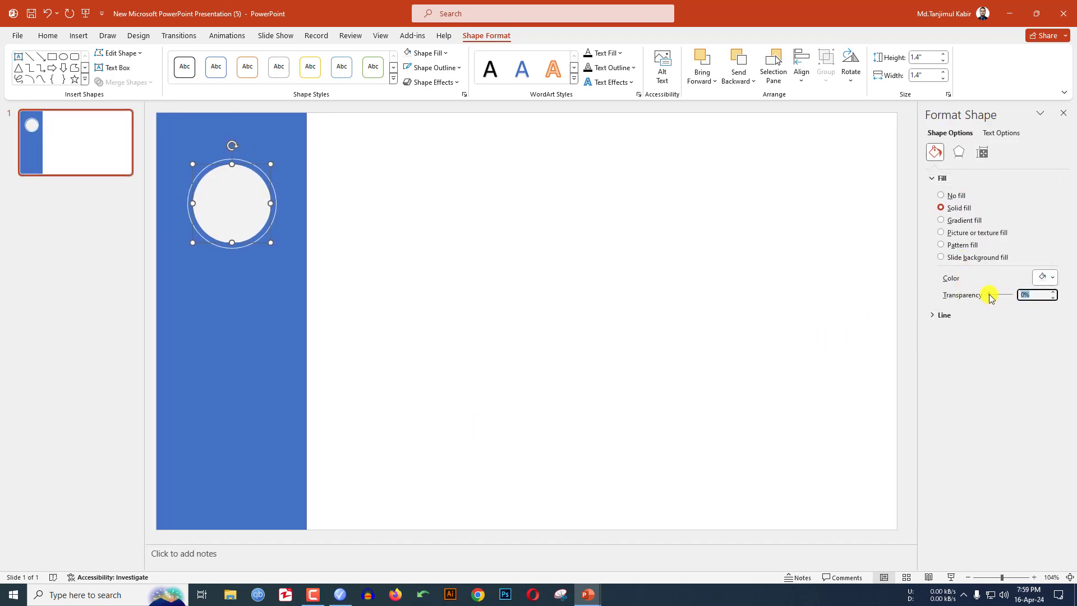
type("50")
left_click(256, 207)
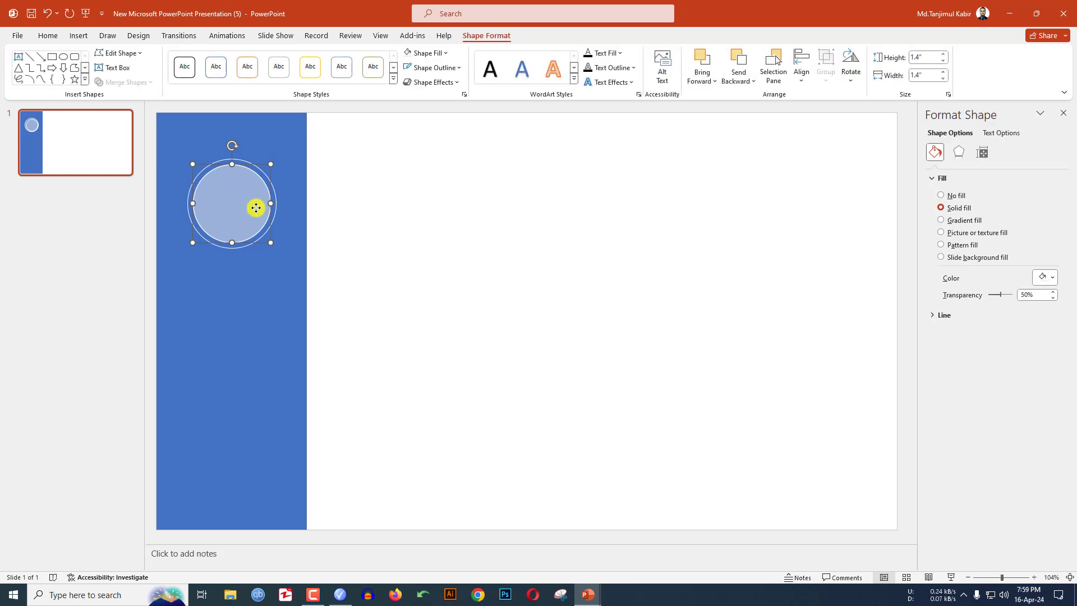
key("ctrl+d")
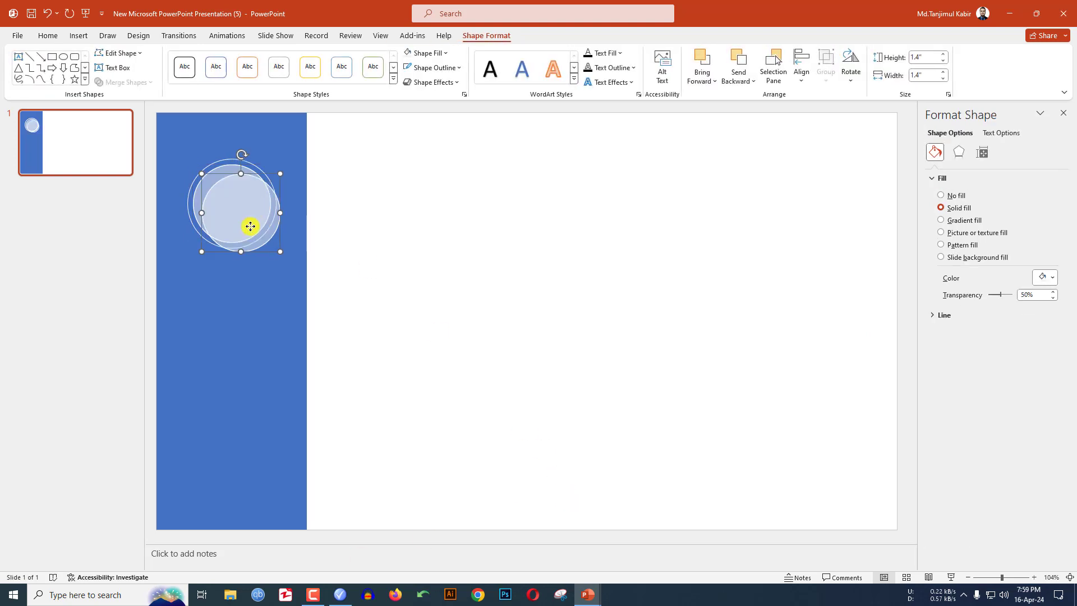
- Resize the copy to 1" and centre it within the outer circle
left_click(928, 74)
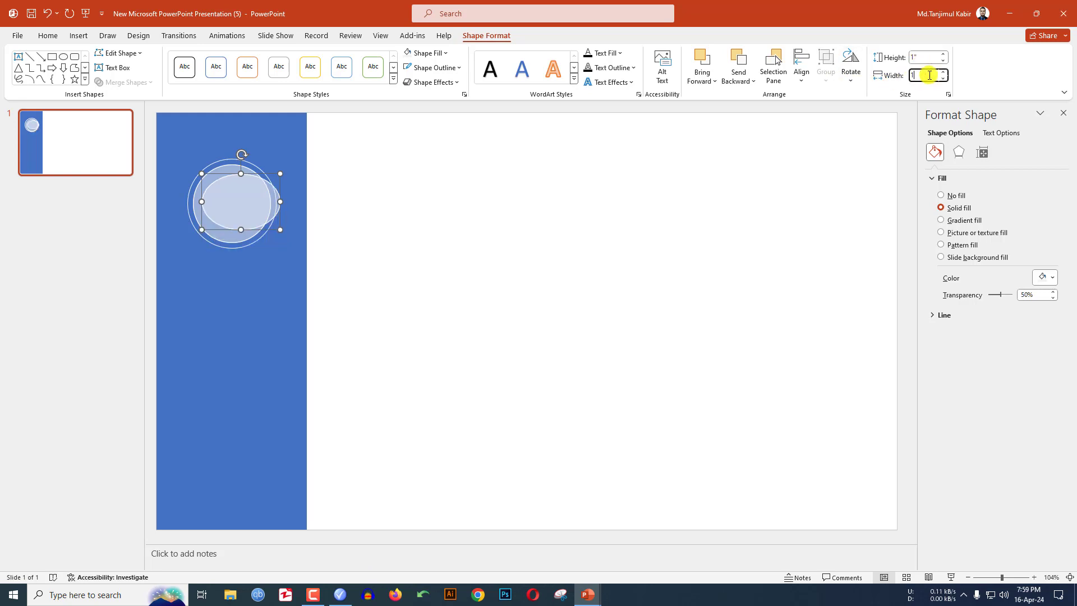
type("1")
left_click(270, 204)
left_click(243, 207, "shift")
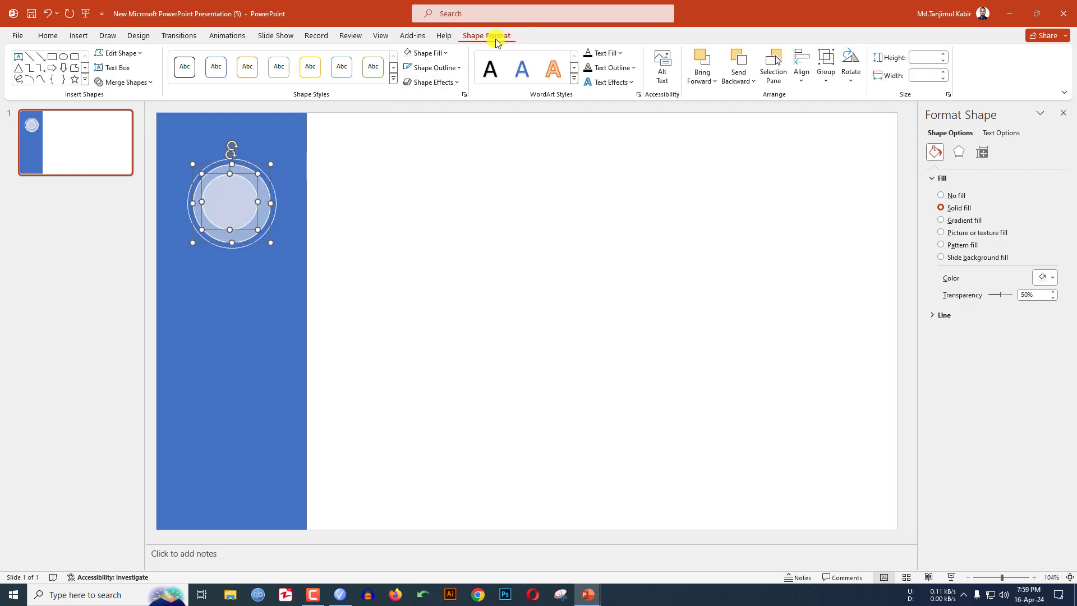
left_click(804, 71)
left_click(825, 110)
left_click(808, 79)
left_click(818, 160)
left_click(457, 293)
- Make the 1" inner circle solid white with 0% transparency
left_click(225, 209)
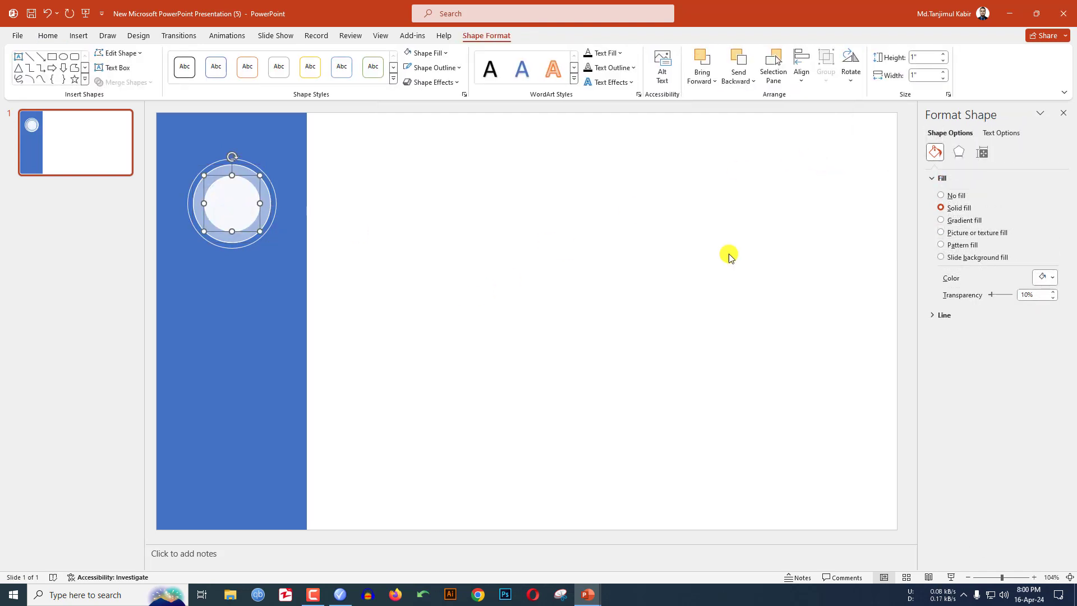
left_click(435, 52)
left_click(407, 82)
left_click(426, 308)
- Open the stock Icons library from the Insert tab
left_click(81, 36)
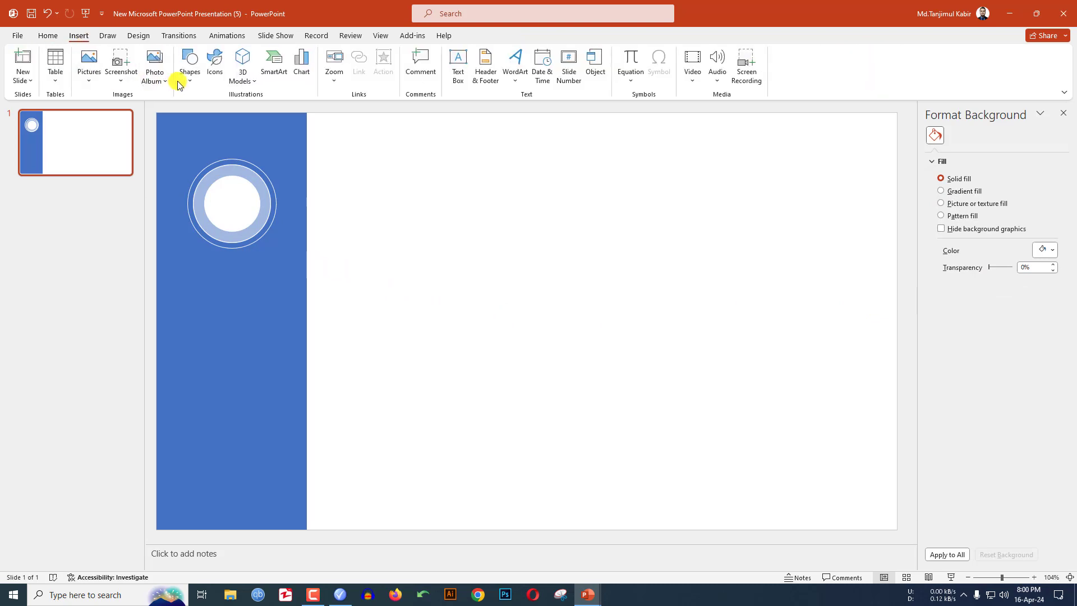
left_click(196, 77)
left_click(213, 66)
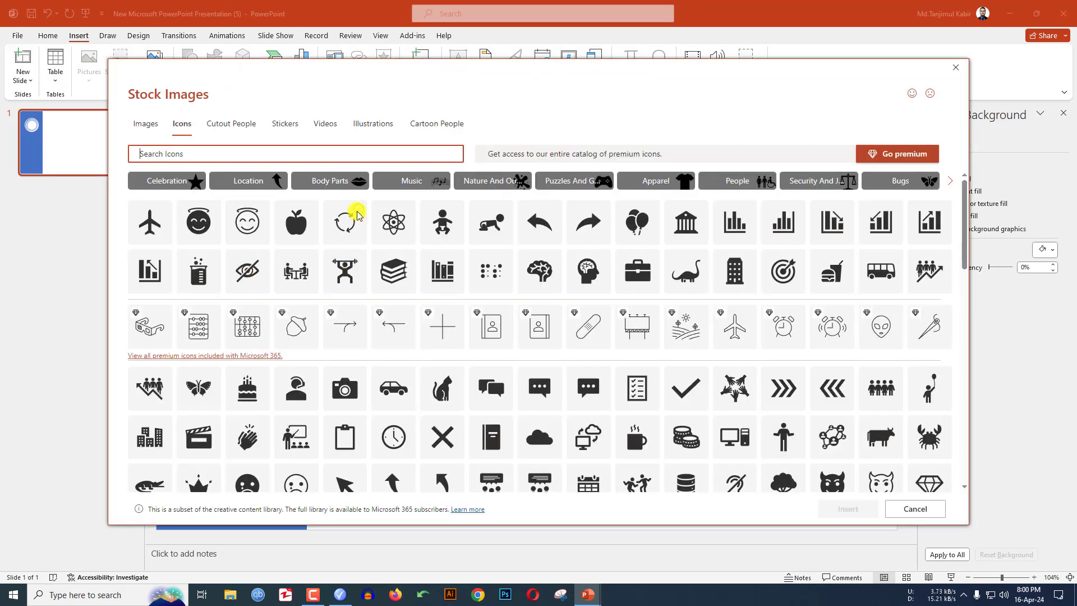
- Insert the books icon, shrink it to 0.35", and colour it Orange Darker 25%
left_click(394, 271)
left_click(848, 509)
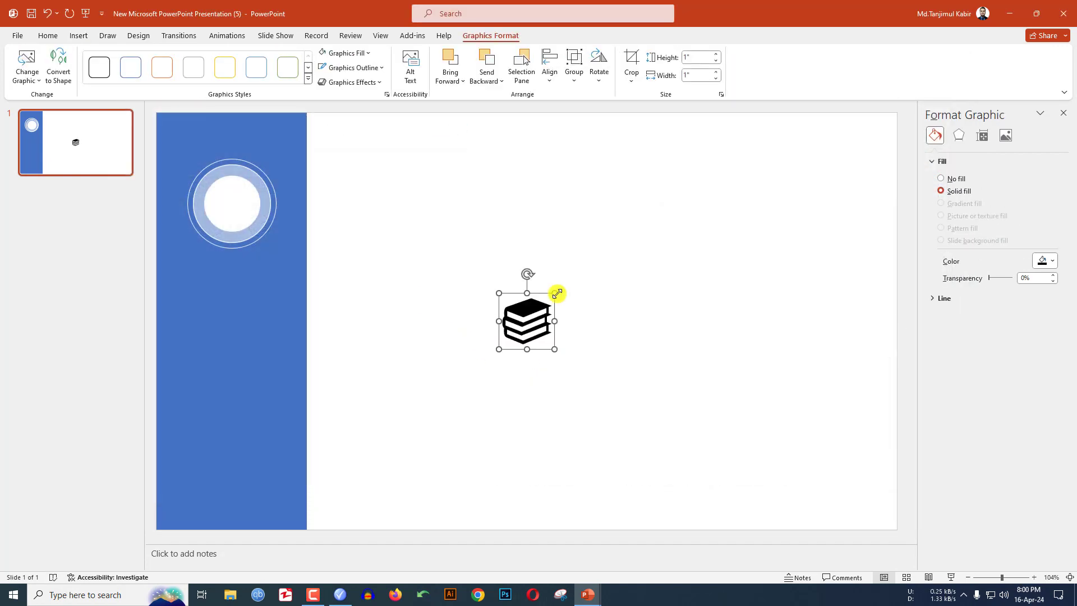
left_click_drag(557, 293, 234, 205)
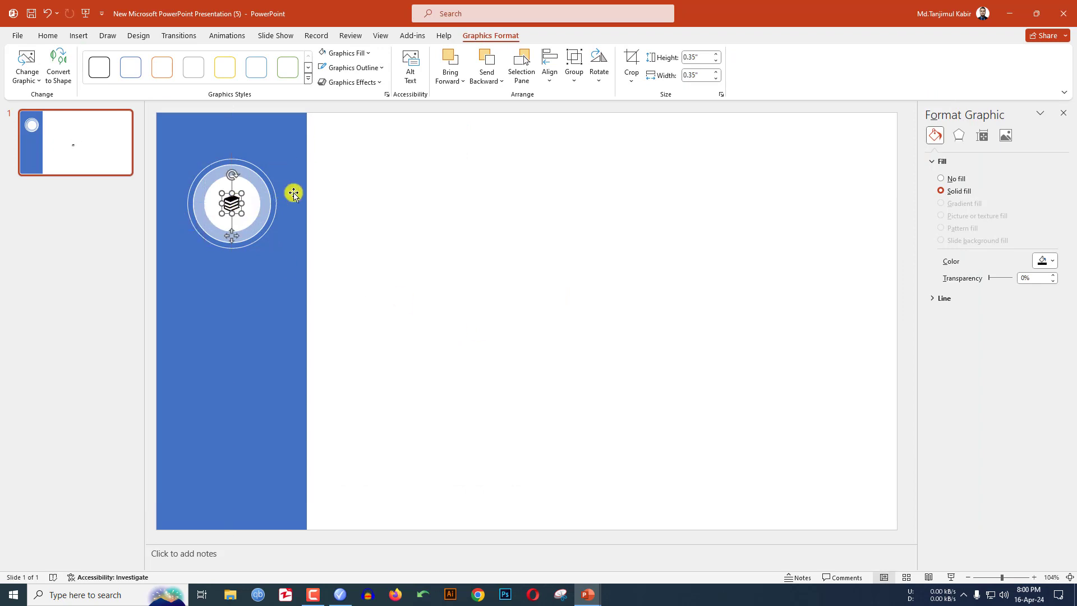
left_click(368, 54)
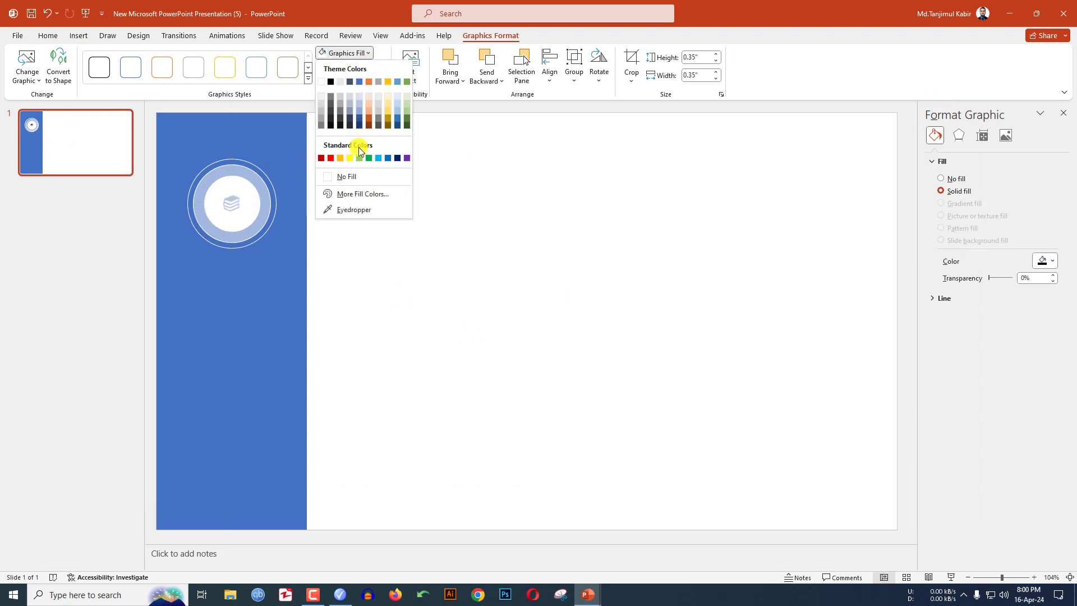
left_click(369, 118)
- Centre the books icon horizontally and vertically within the white inner circle
left_click(250, 198)
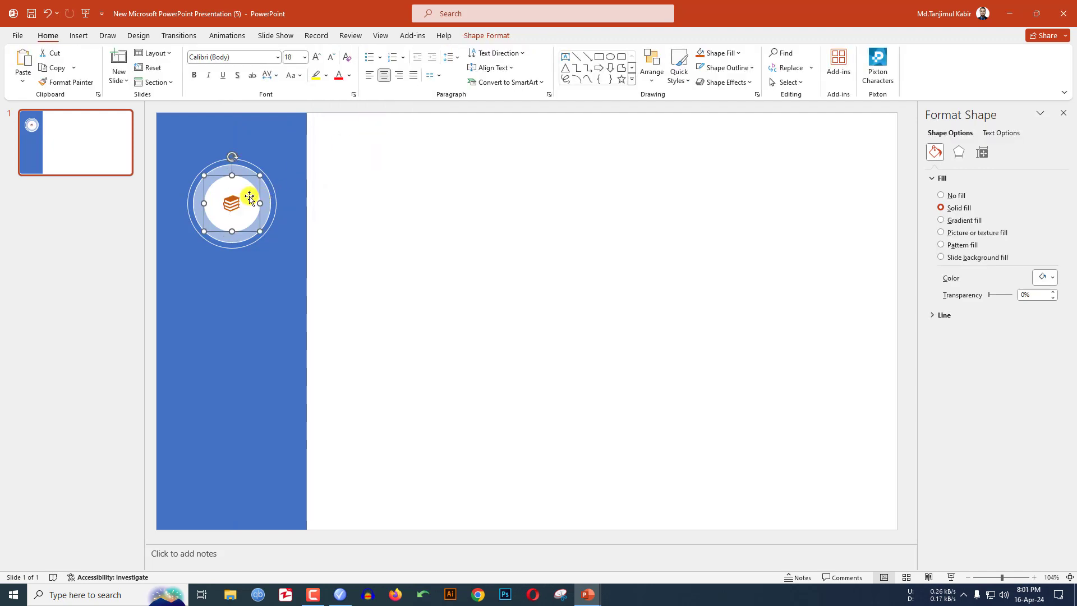
left_click(234, 201)
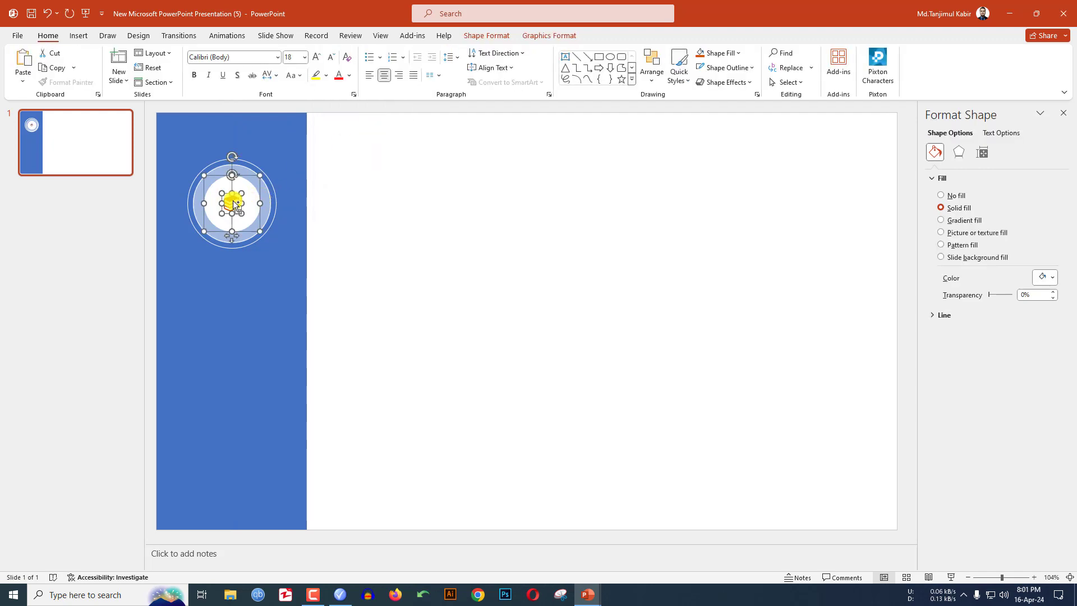
left_click(542, 37)
left_click(487, 37)
left_click(810, 79)
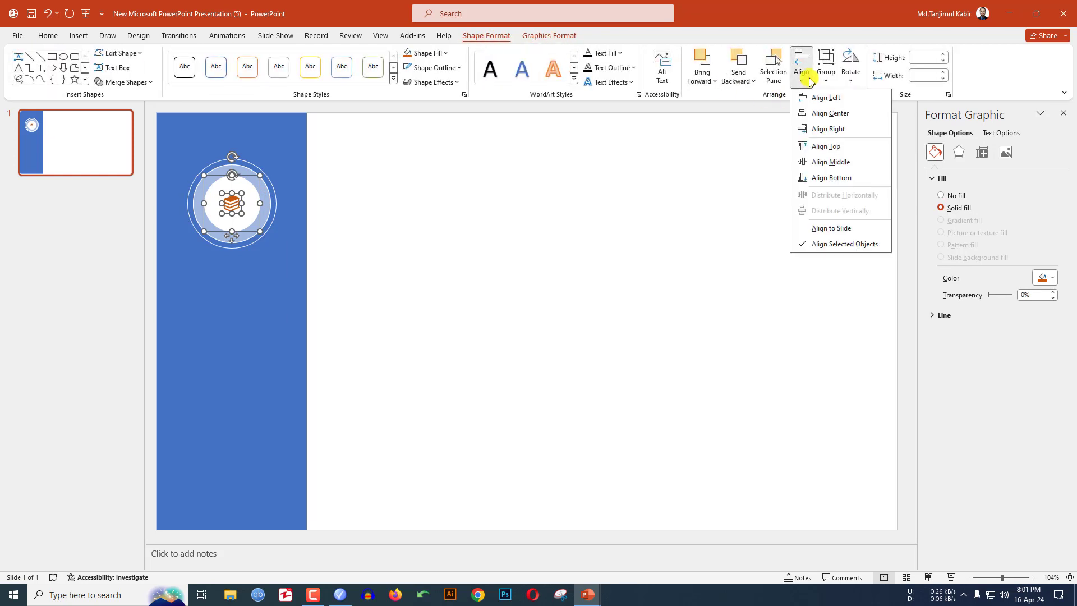
left_click(813, 113)
left_click(805, 76)
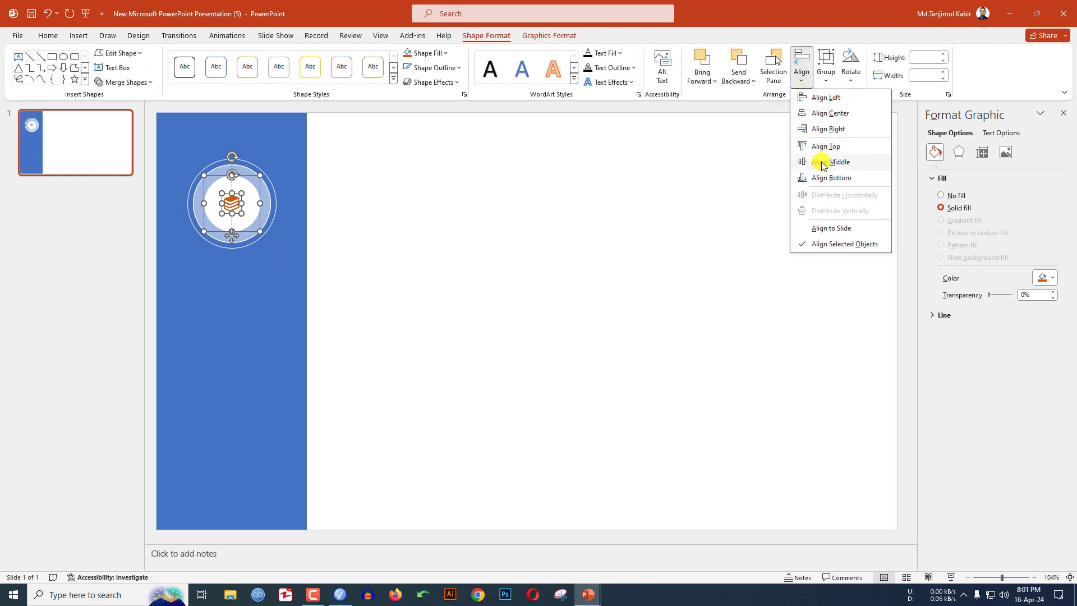
left_click(822, 163)
left_click(440, 269)
left_click(78, 35)
- Draw a text box below the badge and type STAGE-1
left_click(189, 66)
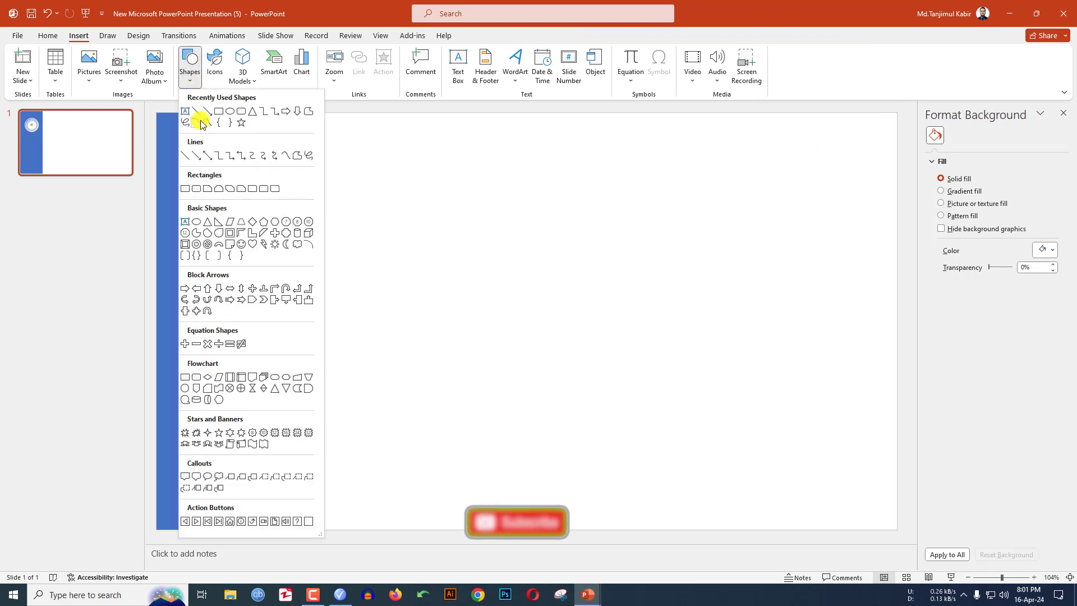
left_click(185, 111)
left_click_drag(178, 290, 285, 314)
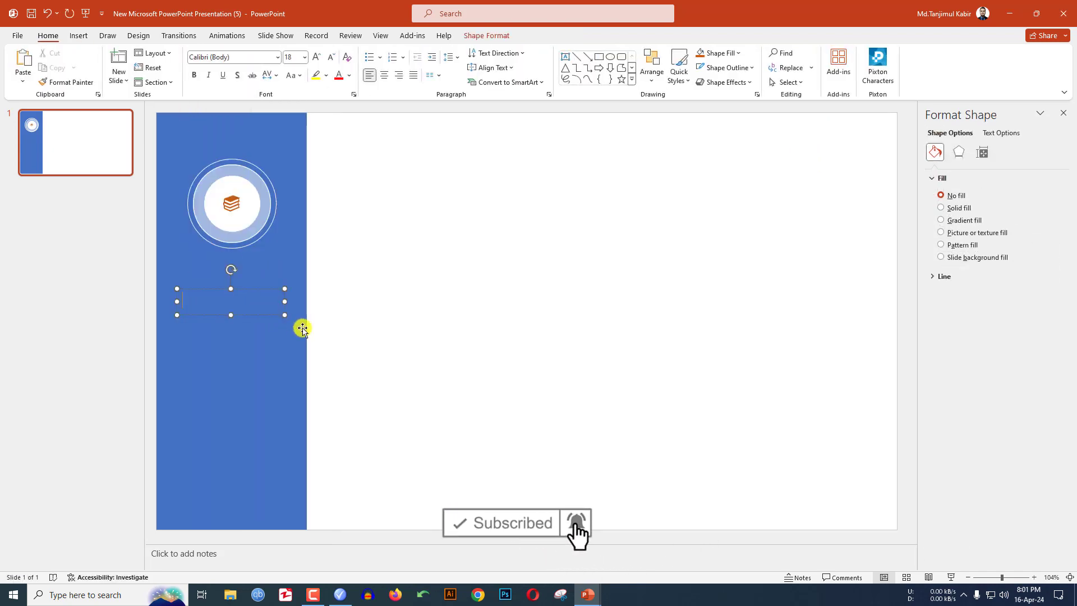
type("STAGE-1")
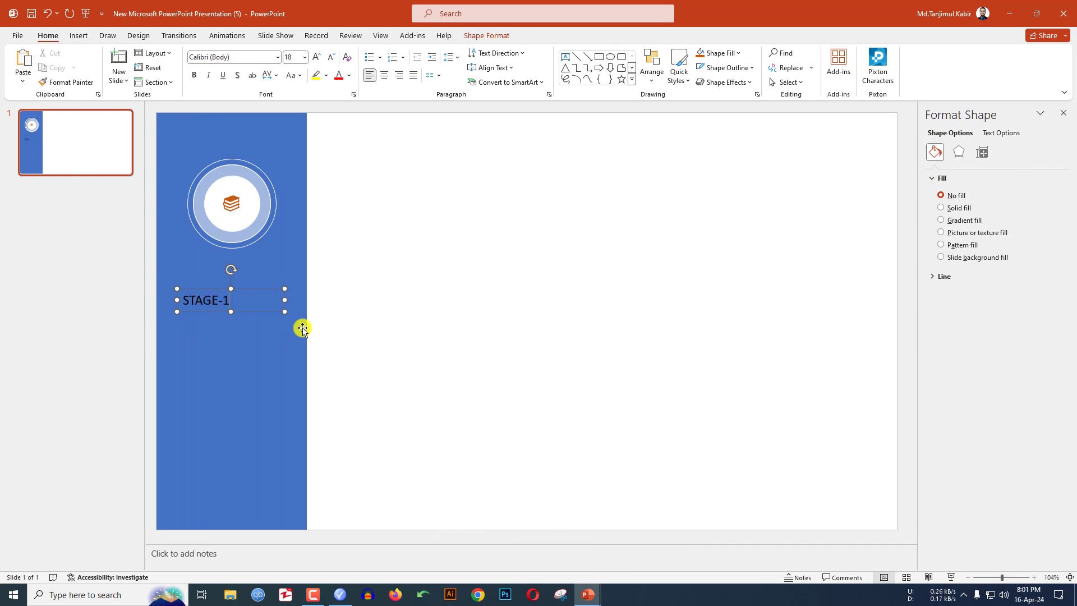
- Style STAGE-1 as white, centred LEMON MILK text and copy the label below it
key("ctrl+a")
left_click(240, 57)
type("Mons")
key("ctrl+a")
type("LEMON")
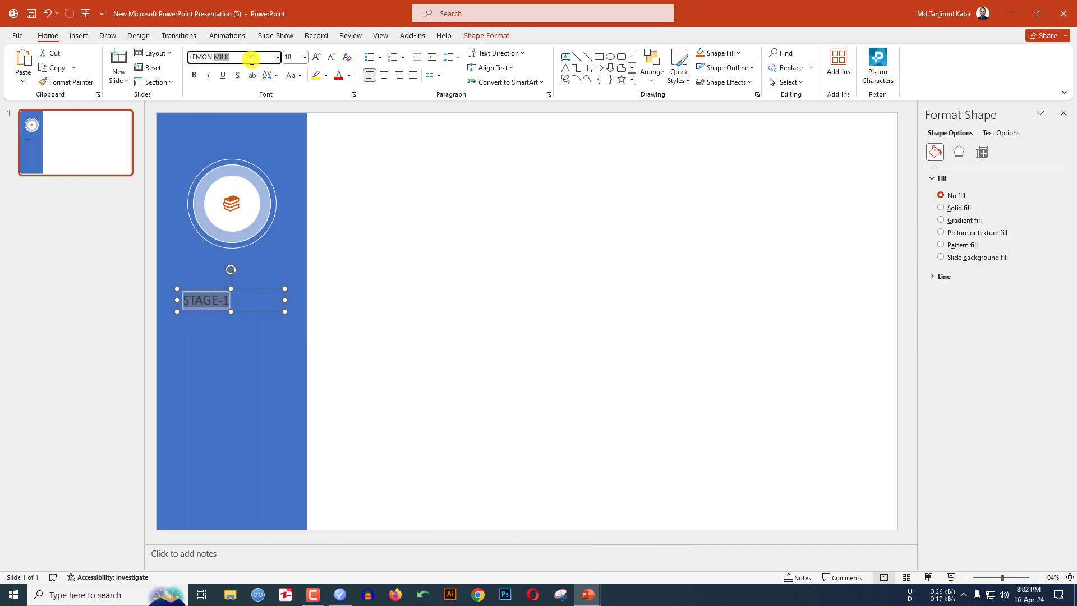
key("Return")
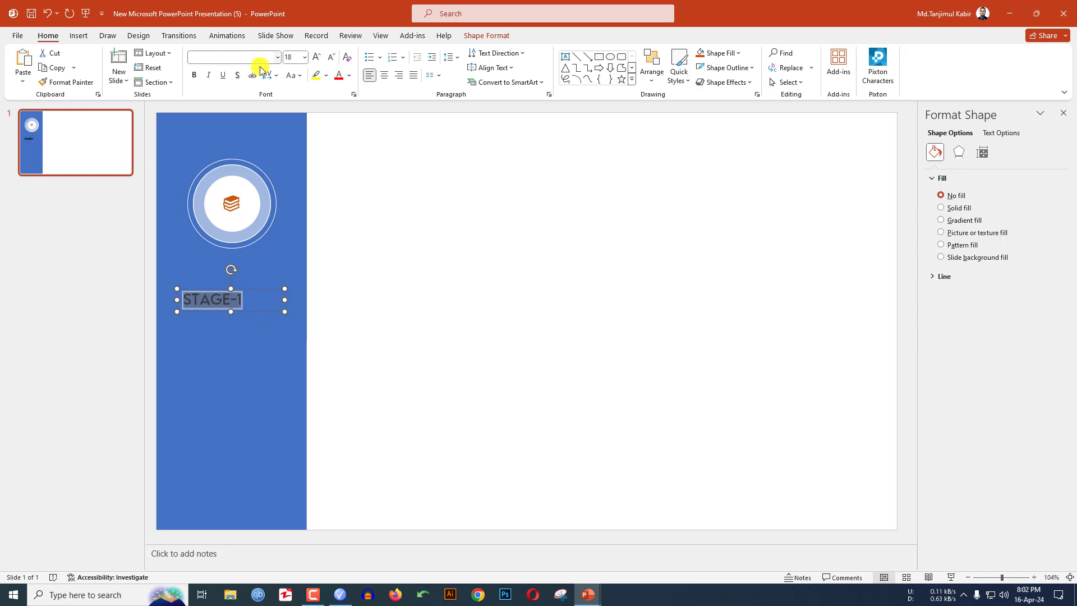
left_click(349, 76)
left_click(338, 106)
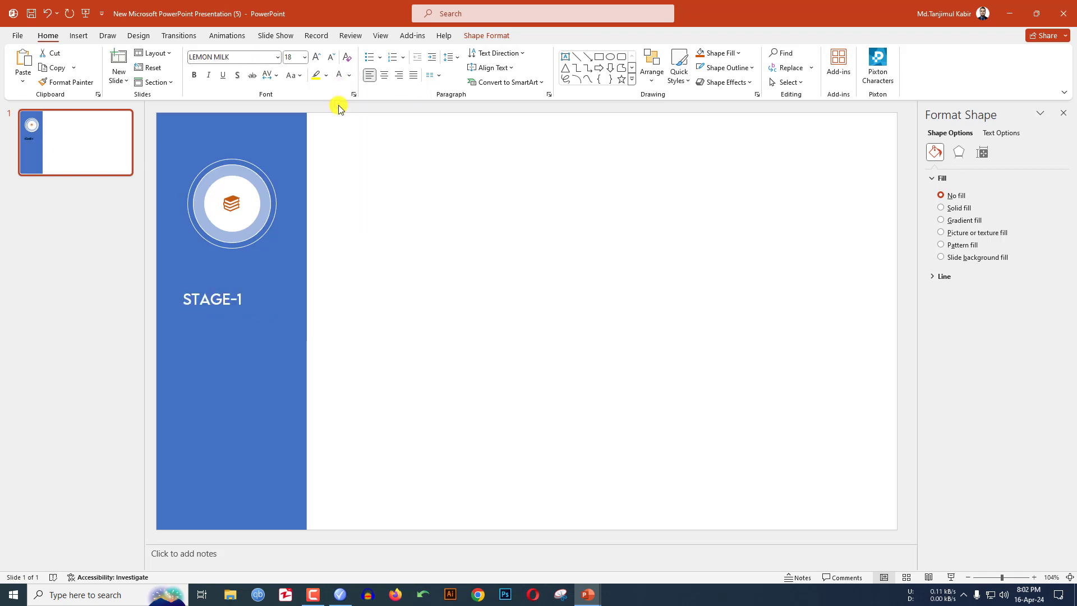
left_click(385, 76)
left_click(267, 290)
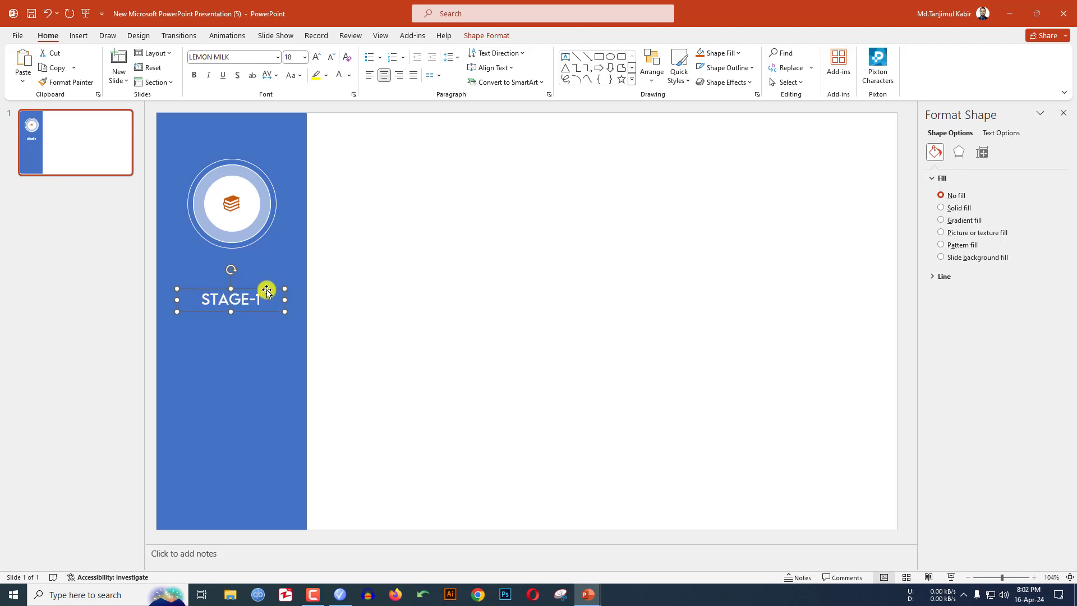
left_click_drag(266, 291, 238, 322)
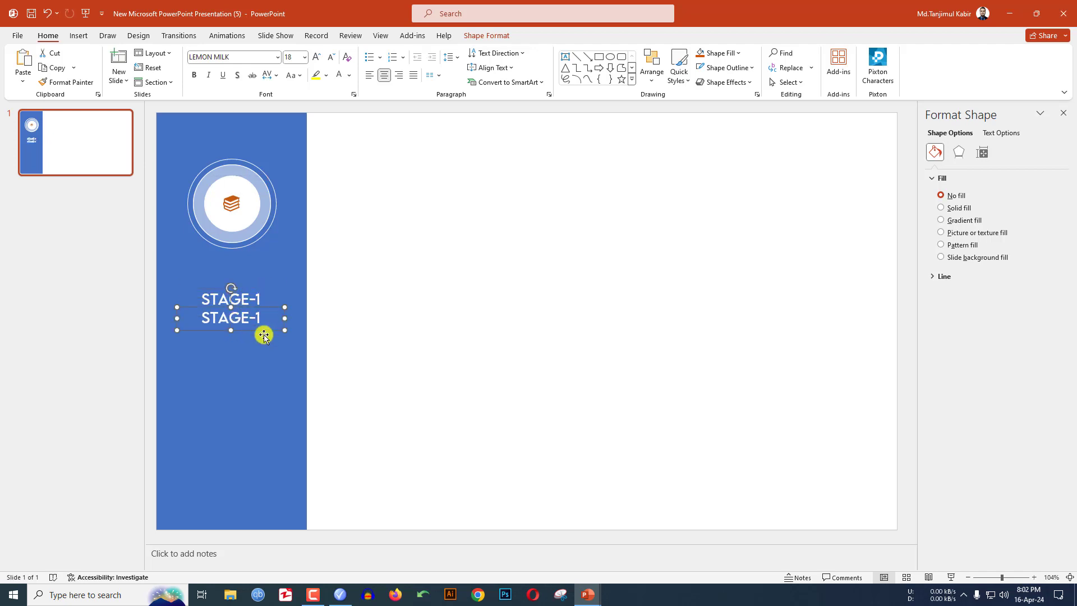
- Paste a smaller 'Synth chartreuse XOXO' subtitle into the copy and a two-line text block below
type("Synth chartreuse XOXO")
left_click_drag(250, 333, 181, 312)
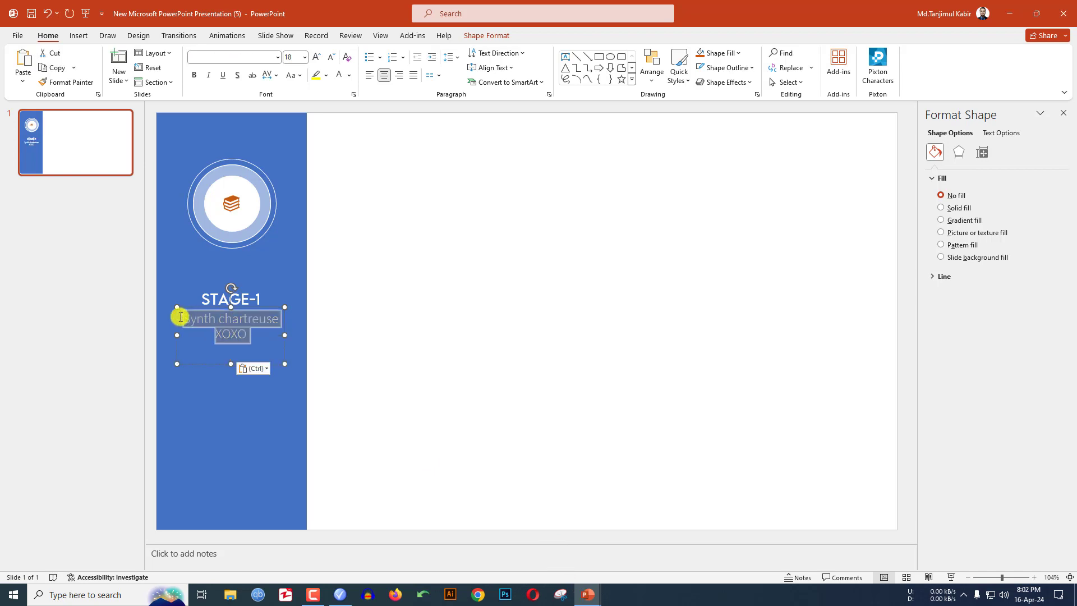
left_click(332, 58)
left_click(390, 349)
type("Synth chartreuse XOXO, tacos brooklyn VHS plaid.")
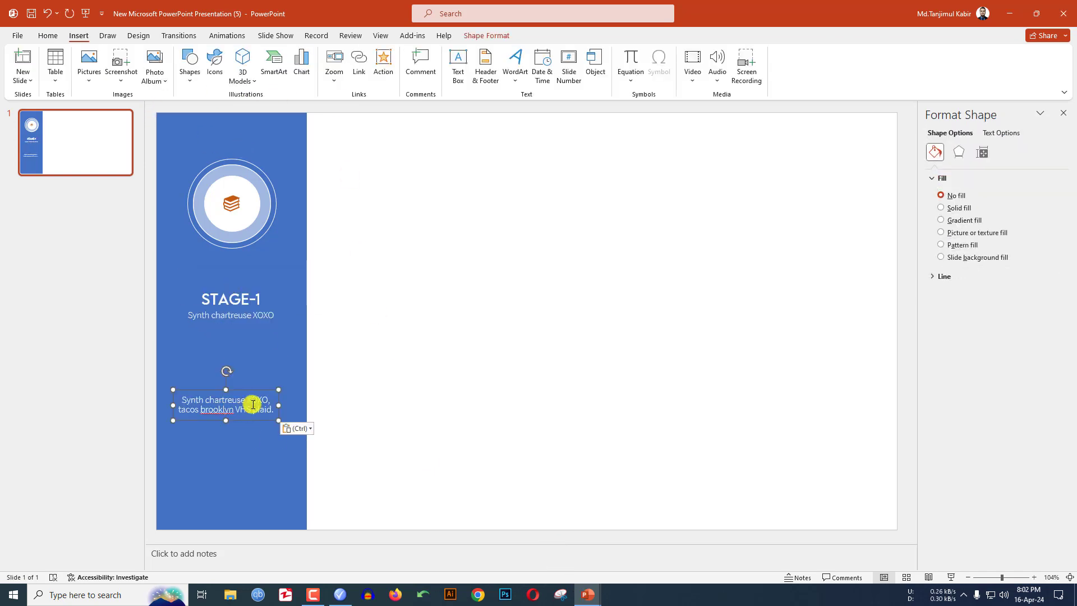
left_click(191, 81)
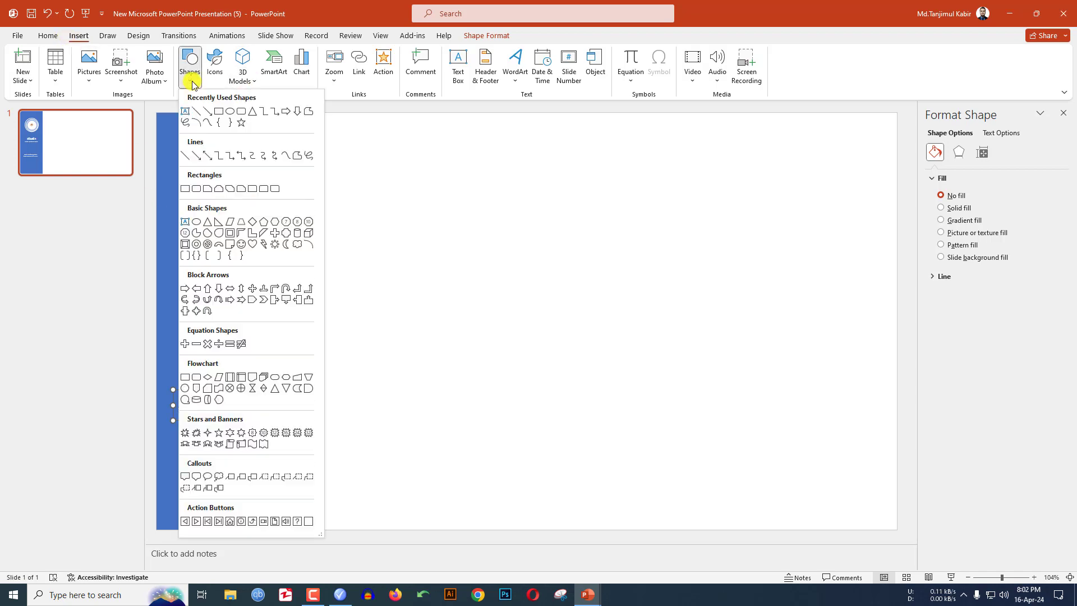
- Draw a white horizontal line under the subtitle and nudge the title and line upward
left_click(195, 112)
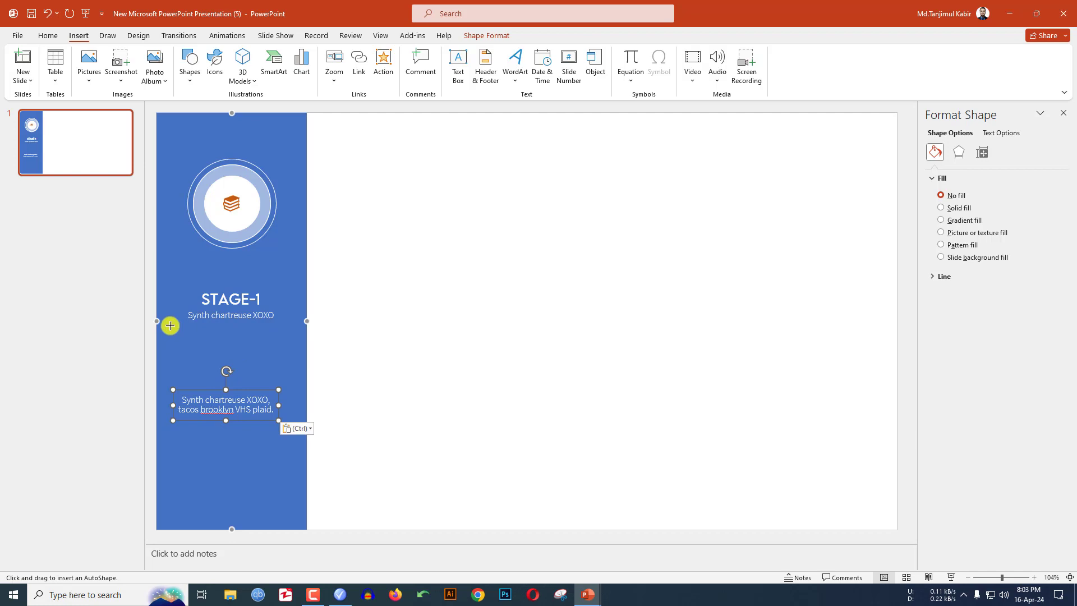
left_click_drag(177, 321, 271, 321)
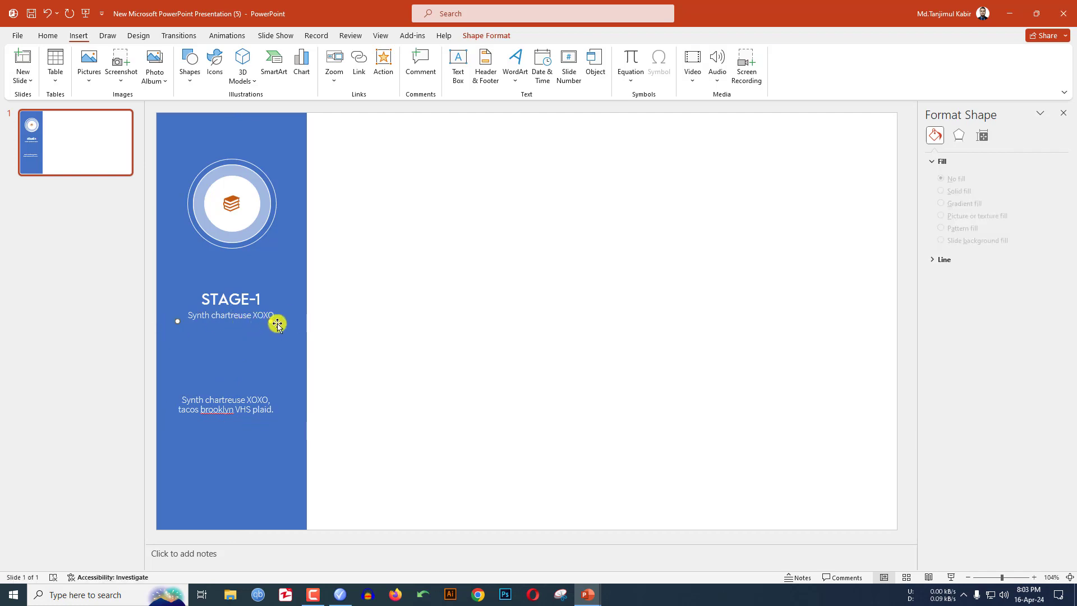
left_click(456, 68)
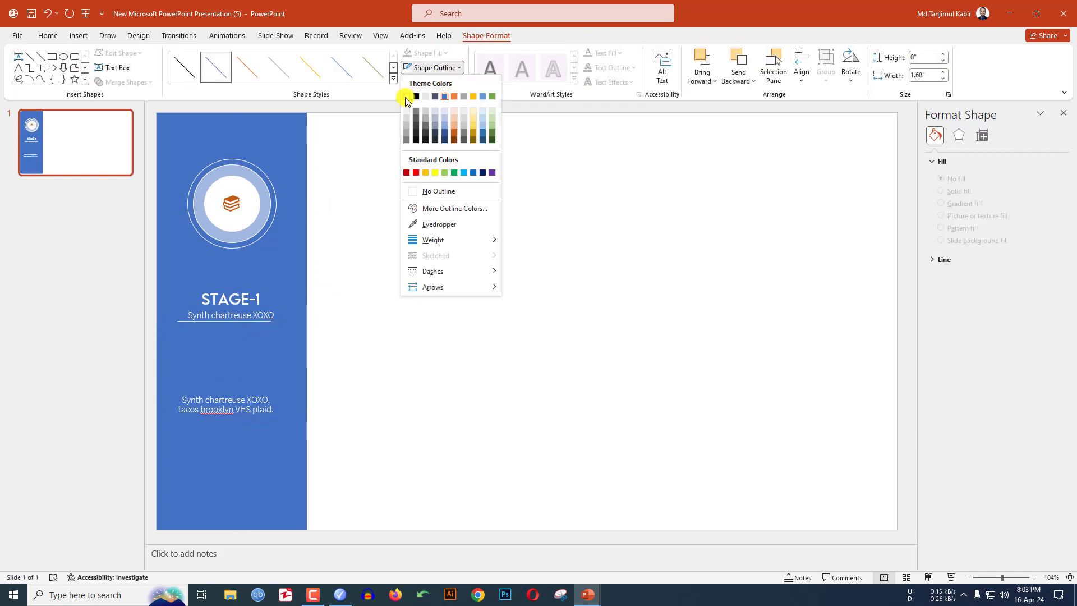
left_click(406, 97)
left_click(445, 68)
left_click(439, 191)
left_click_drag(263, 332, 264, 352)
left_click(378, 308)
left_click_drag(148, 270, 92, 257)
key("Up")
key("Up")
left_click(391, 312)
- Align the white line to the blue panel's center and middle
left_click(298, 257)
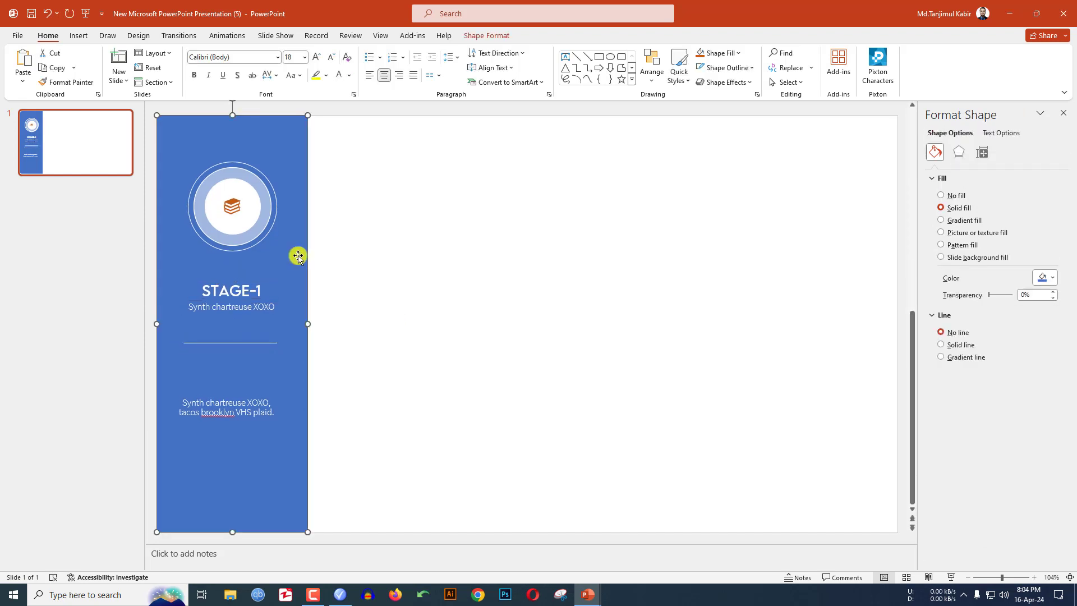
left_click(266, 343, "shift")
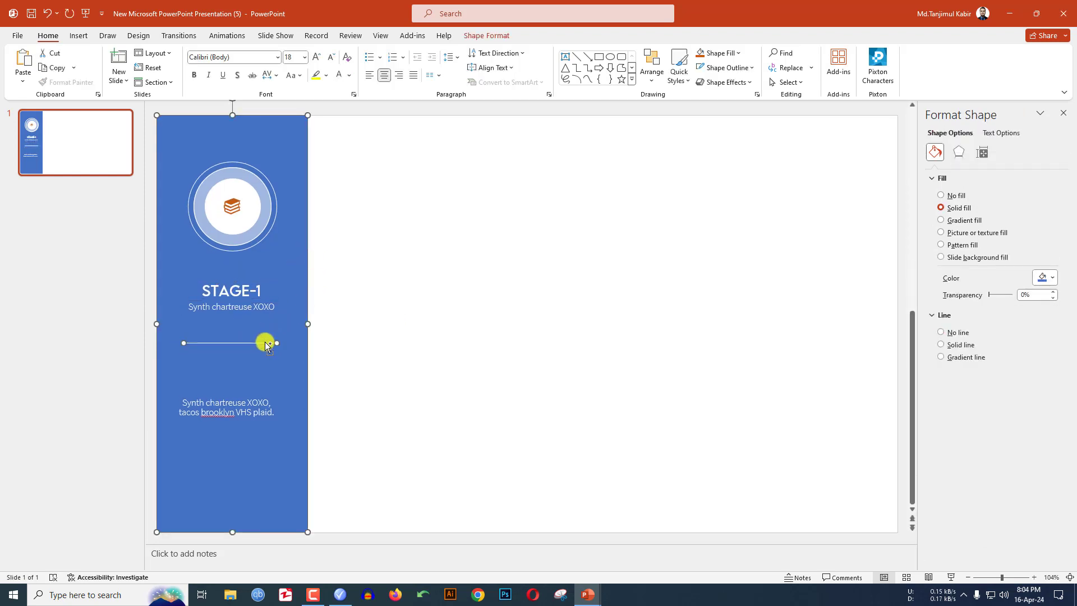
left_click(487, 35)
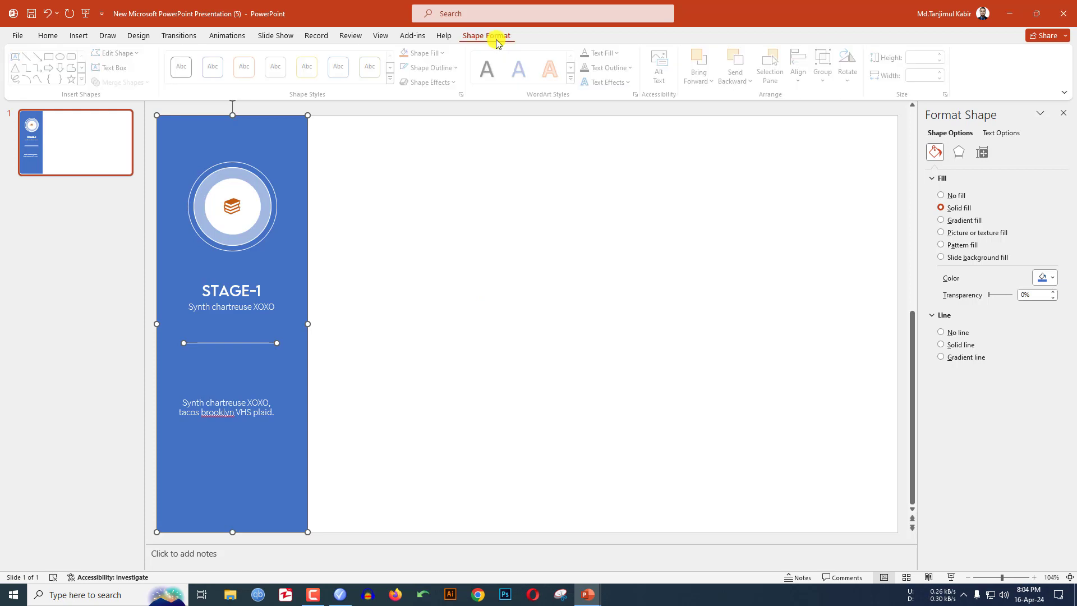
left_click(802, 85)
left_click(820, 112)
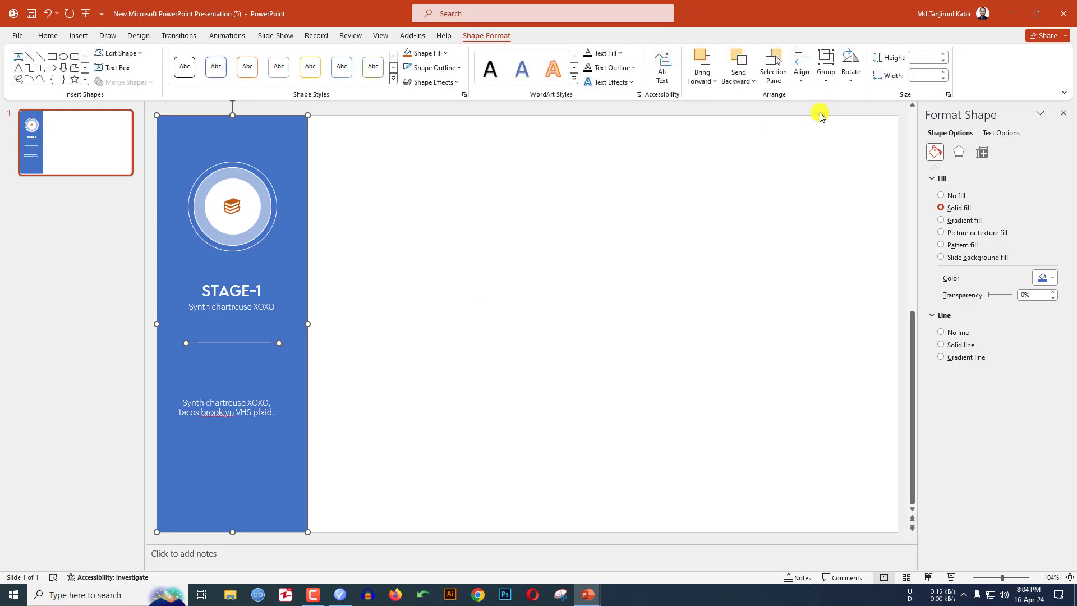
left_click(805, 79)
left_click(830, 162)
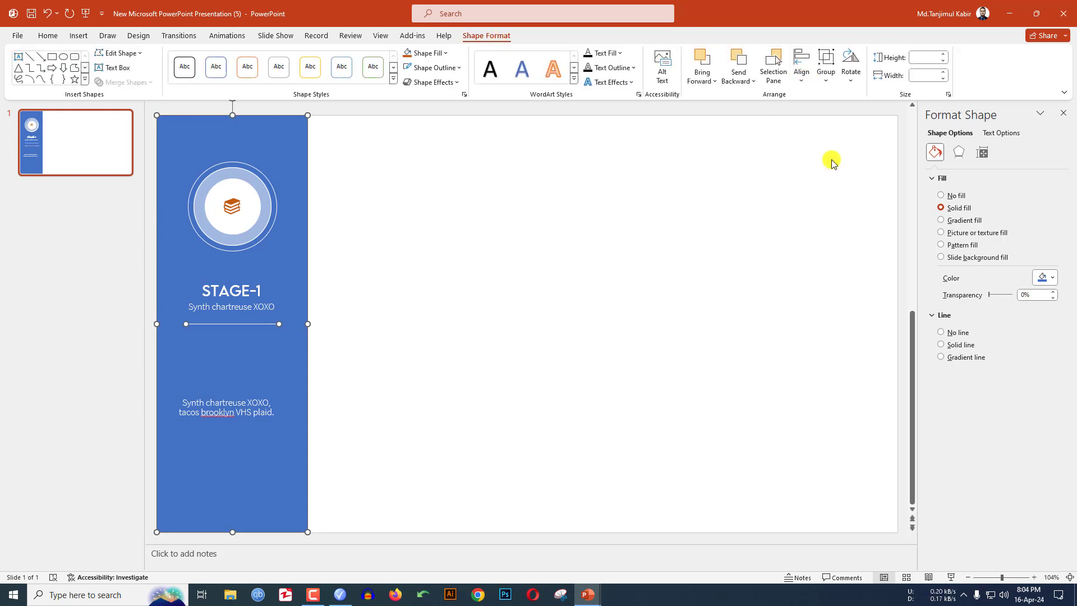
left_click(471, 338)
- Set the divider line's weight to 2¼ pt
left_click(242, 321)
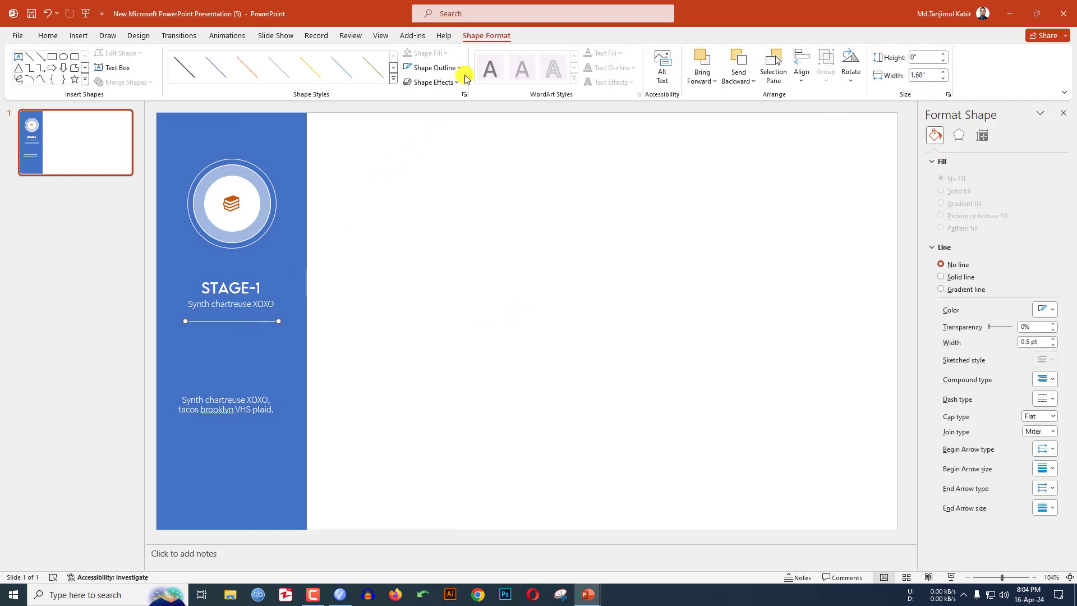
left_click(446, 69)
mouse_move(464, 238)
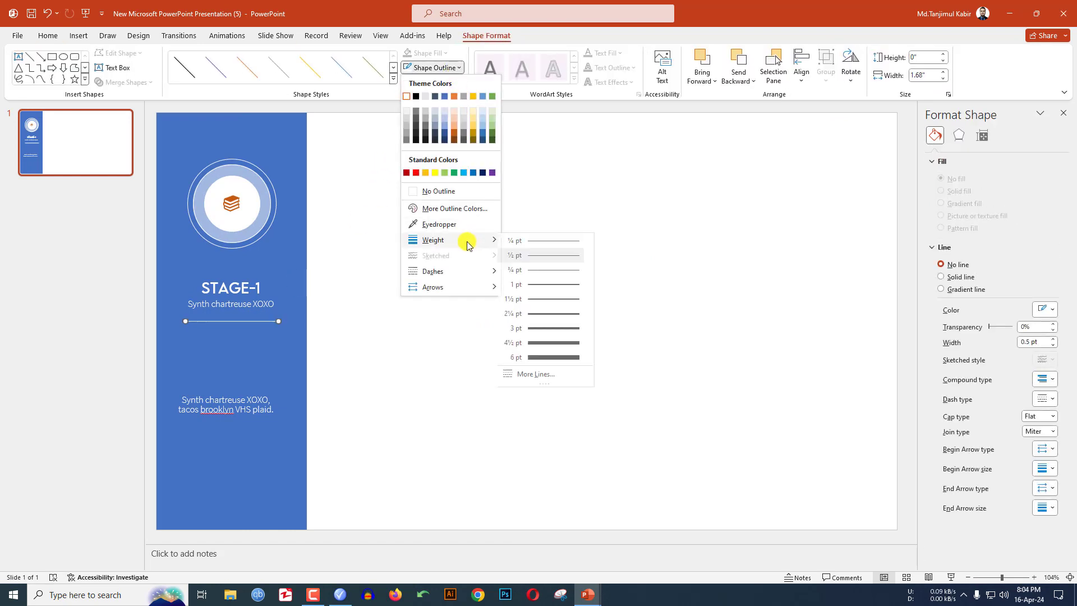
left_click(543, 314)
- Move the body text up, centre title, subtitle and body on the panel, then select all
left_click_drag(241, 415, 241, 391)
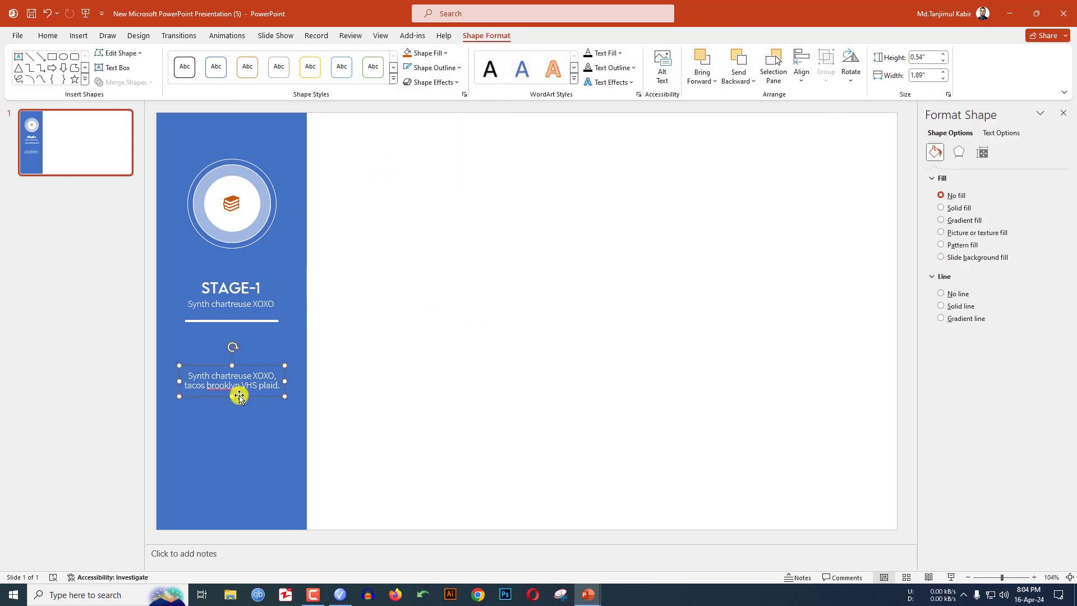
left_click(239, 304, "shift")
left_click(212, 284, "shift")
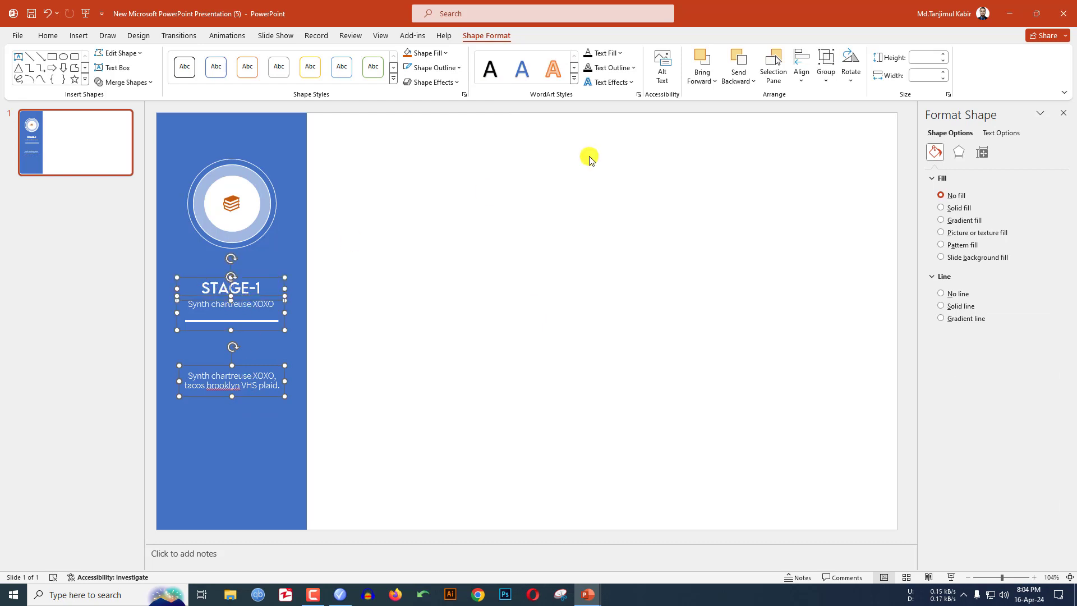
left_click(302, 170, "shift")
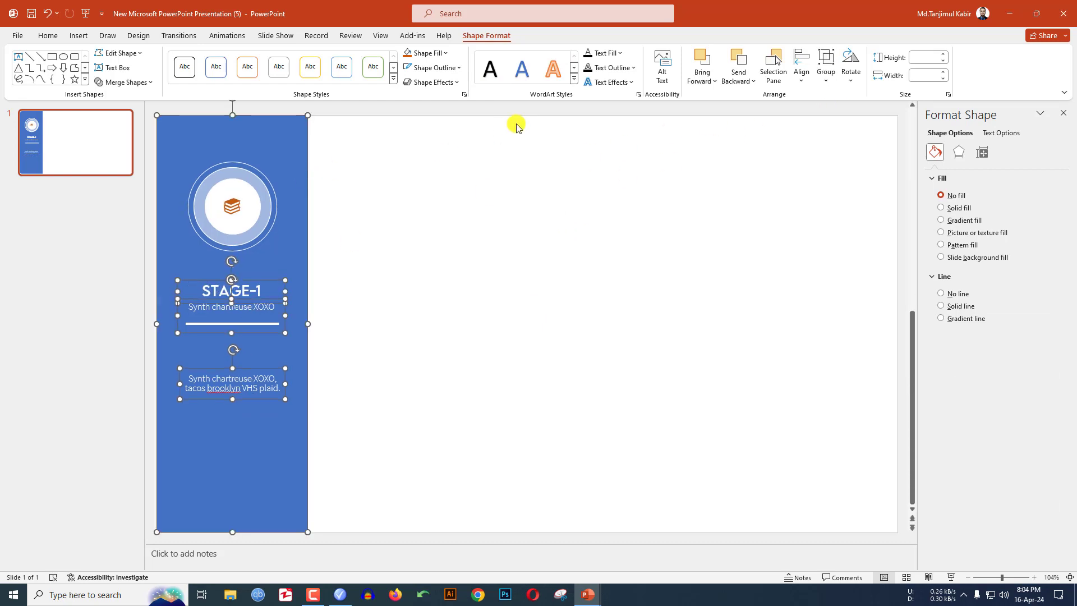
left_click(801, 78)
left_click(825, 113)
left_click(801, 79)
left_click(498, 258)
left_click(430, 272)
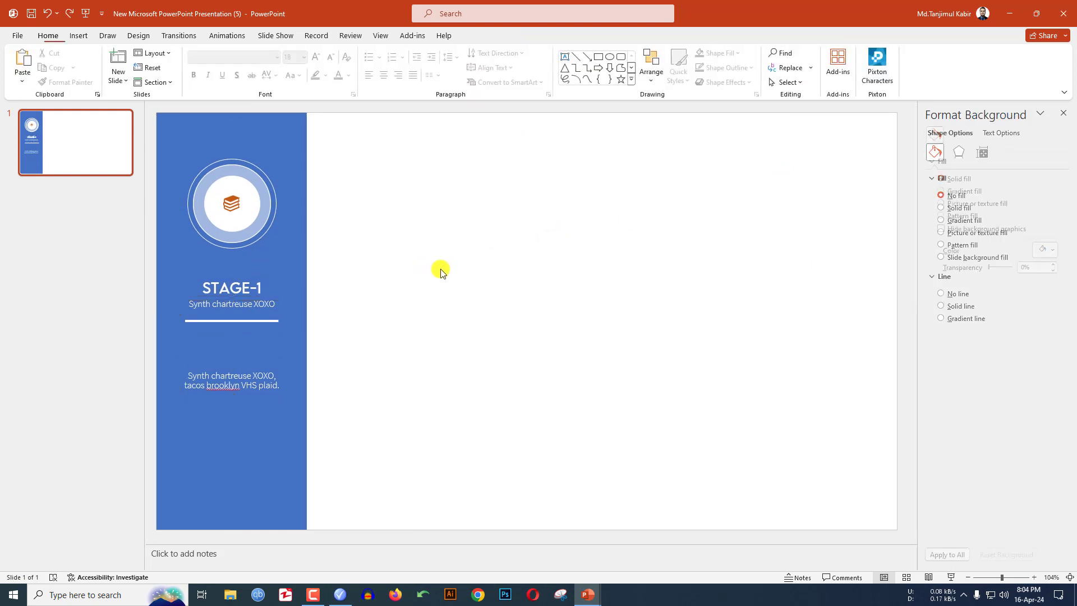
key("ctrl+a")
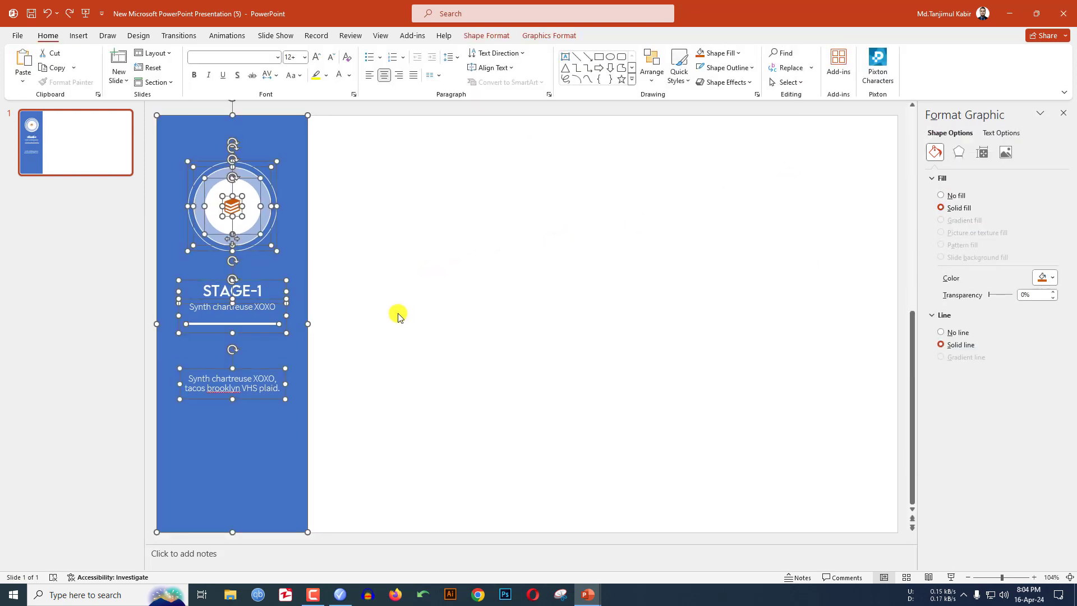
- Group all the STAGE-1 panel's objects into a single group
key("ctrl+g")
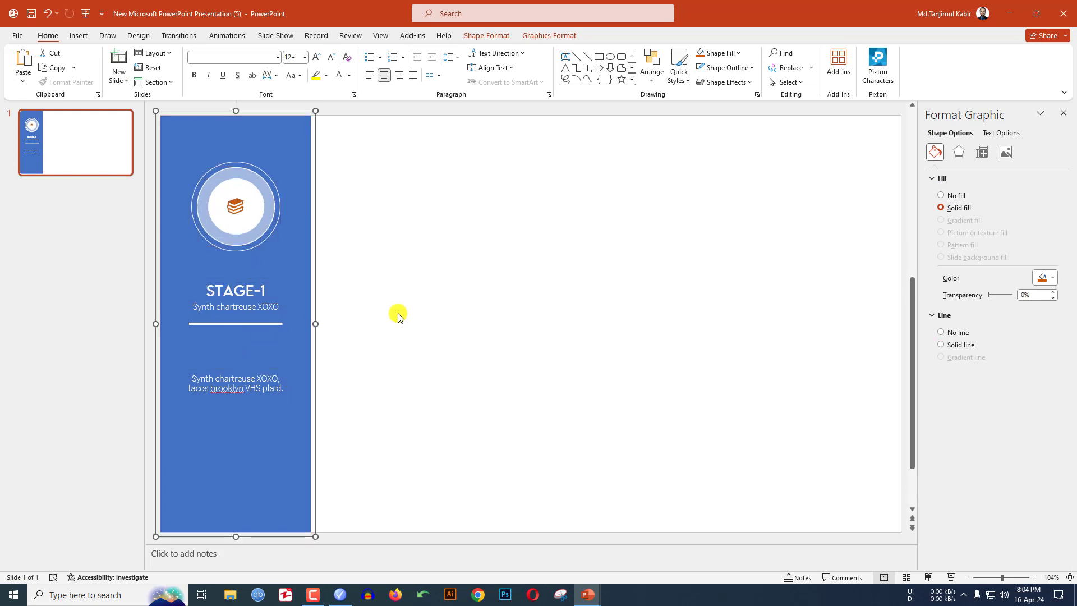
left_click(400, 314)
left_click(269, 173)
- Give the grouped panel a centred outer shadow and repeat it as five side-by-side panels
left_click(486, 36)
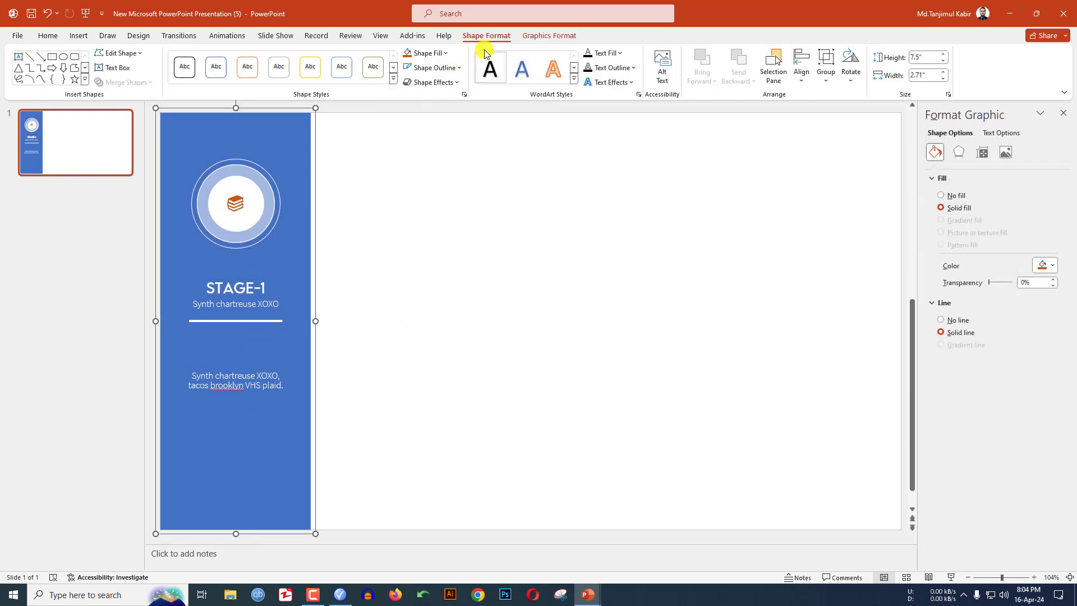
left_click(449, 83)
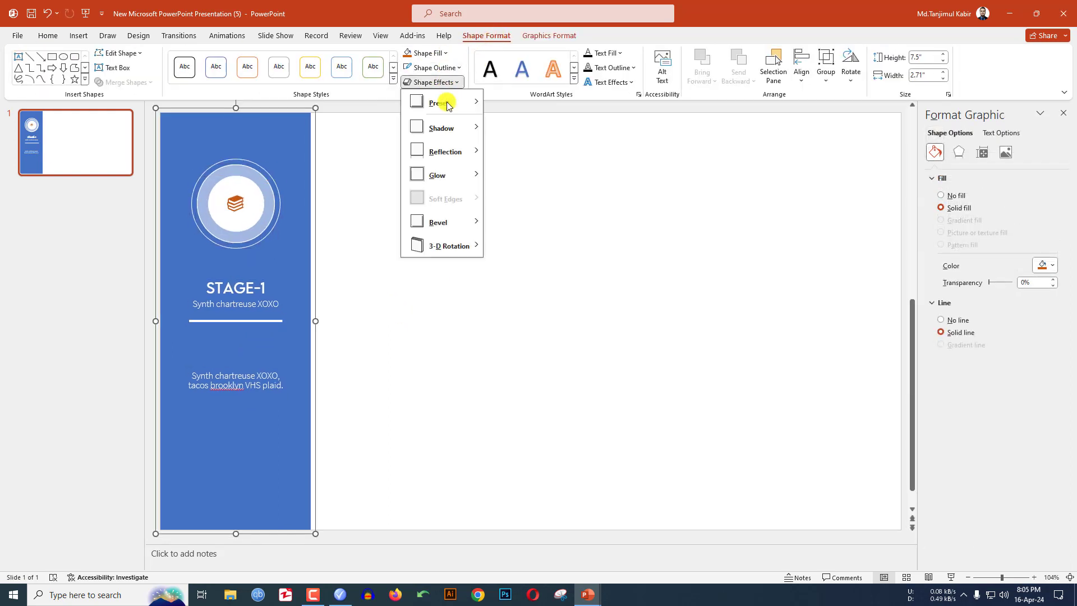
mouse_move(450, 127)
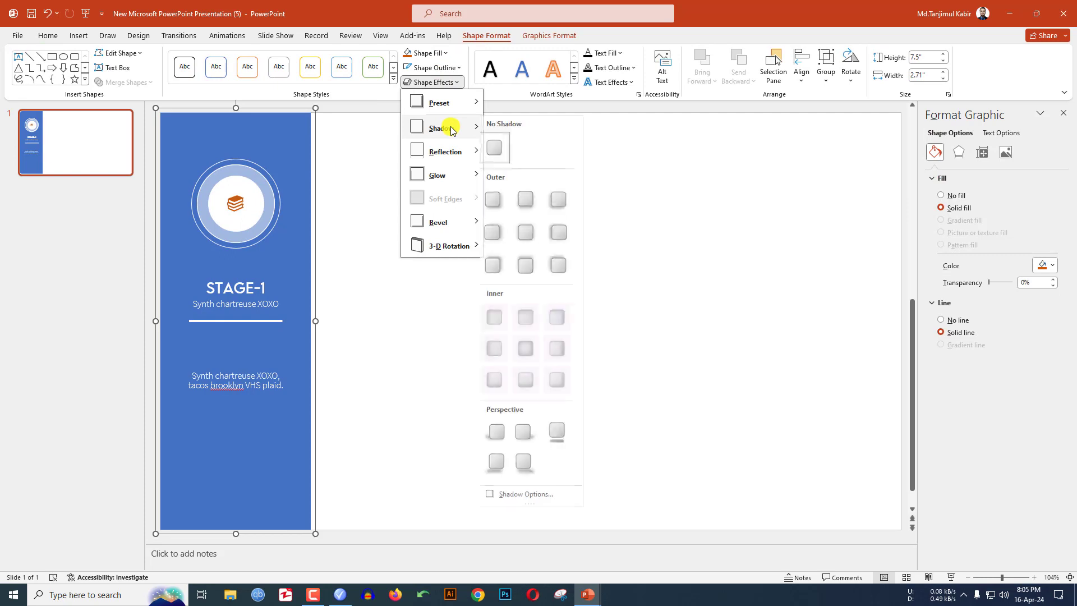
left_click(531, 236)
left_click_drag(268, 281, 415, 278, "ctrl")
key("ctrl+d")
key("ctrl+d")
key("ctrl+d")
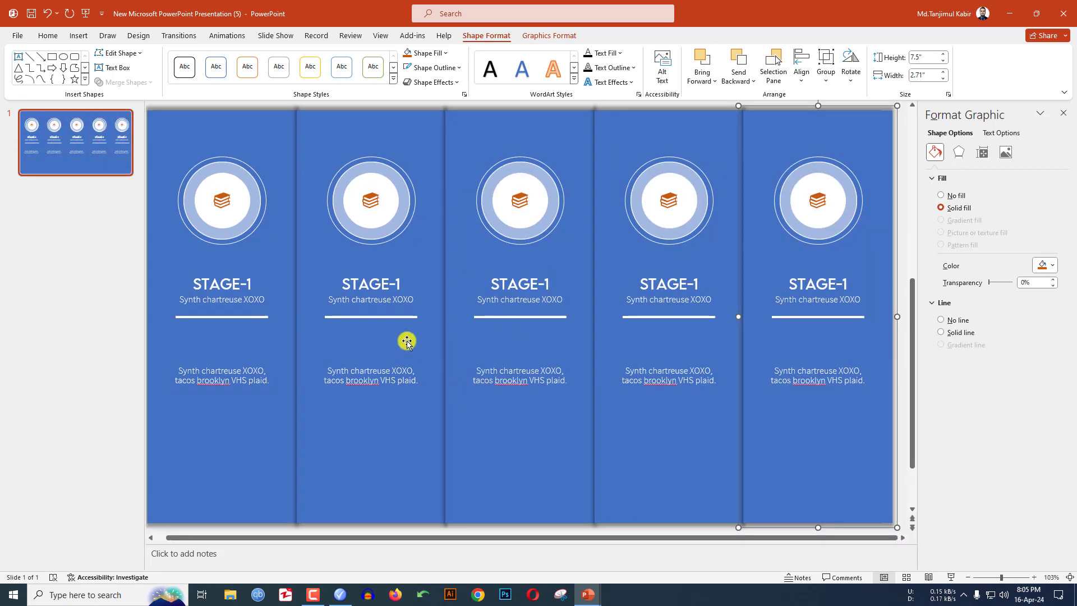
left_click(391, 287)
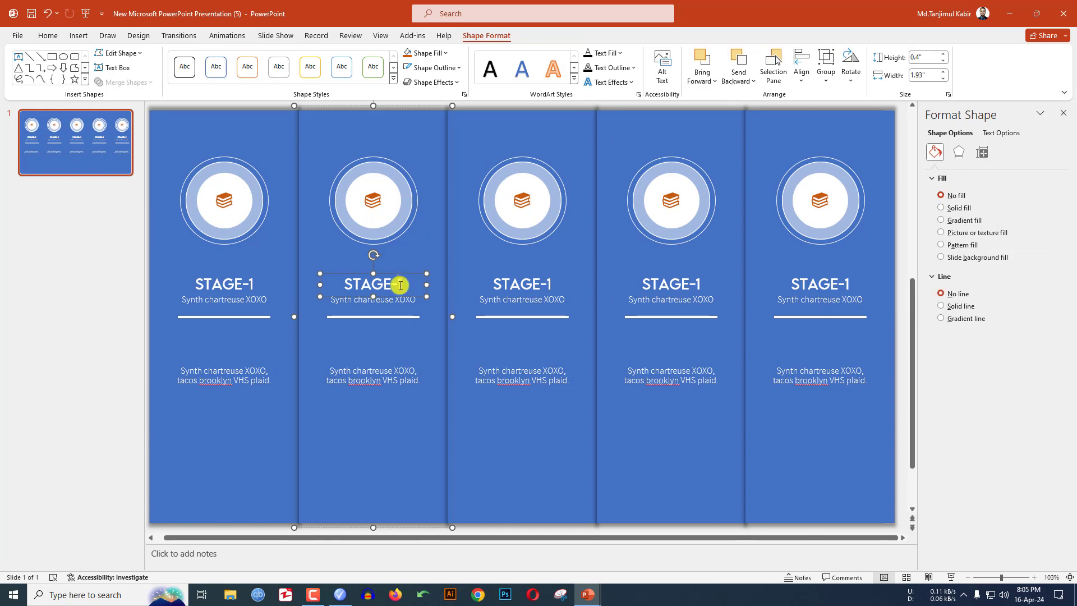
double_click(401, 285)
key("BackSpace")
type("2")
left_click(544, 287)
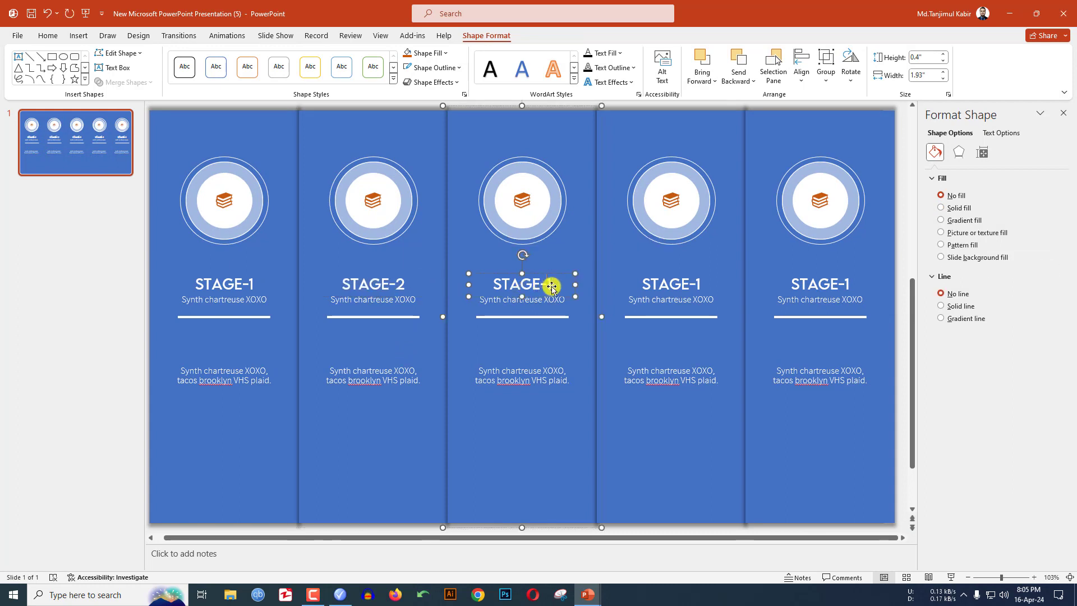
type("3")
left_click(699, 285)
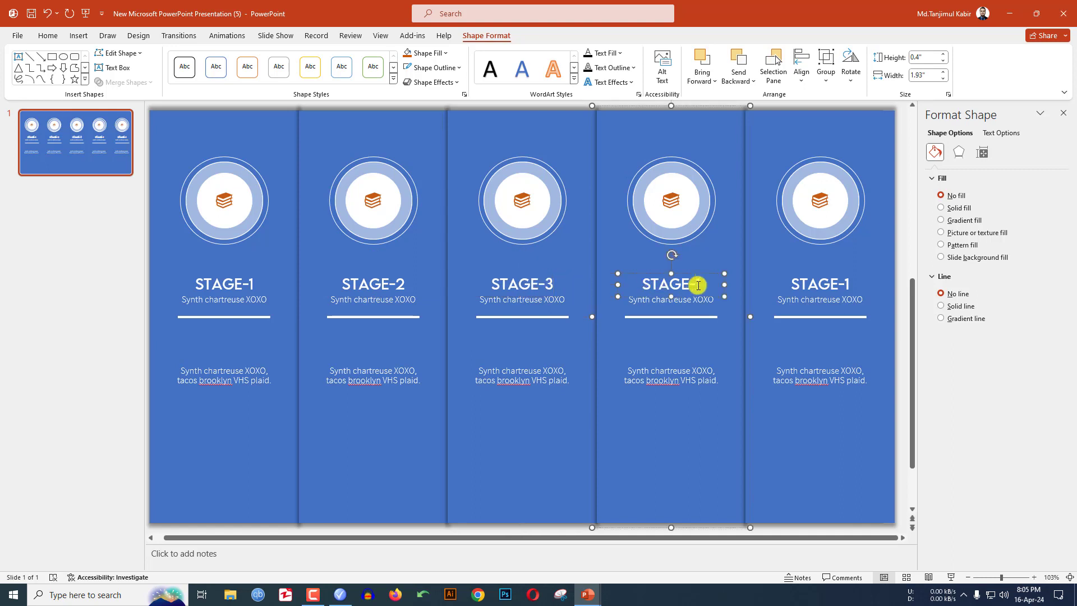
type("4")
left_click(846, 280)
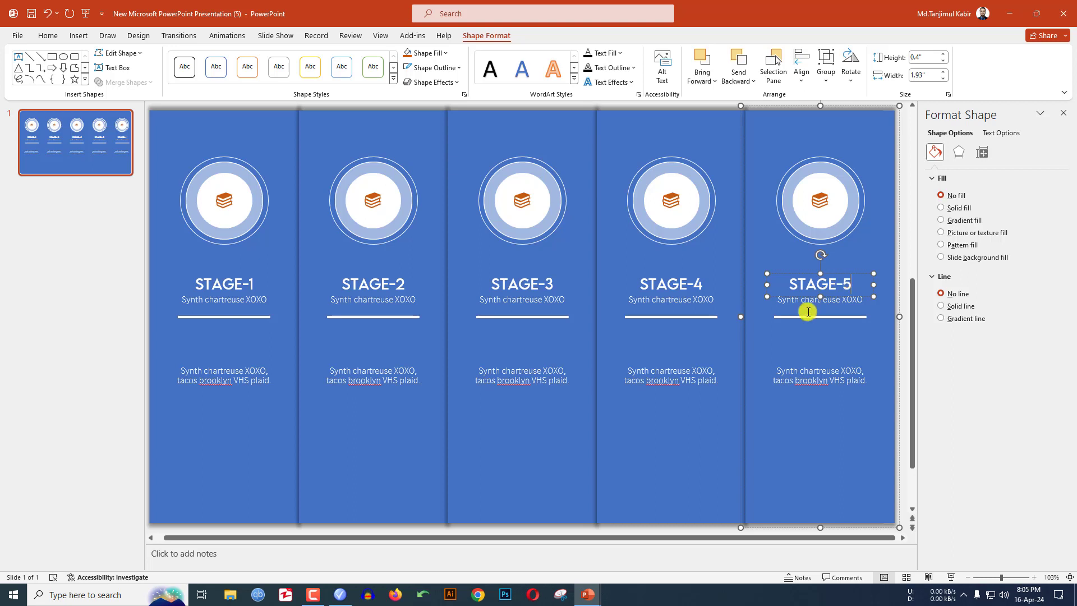
left_click(370, 205)
left_click(373, 203)
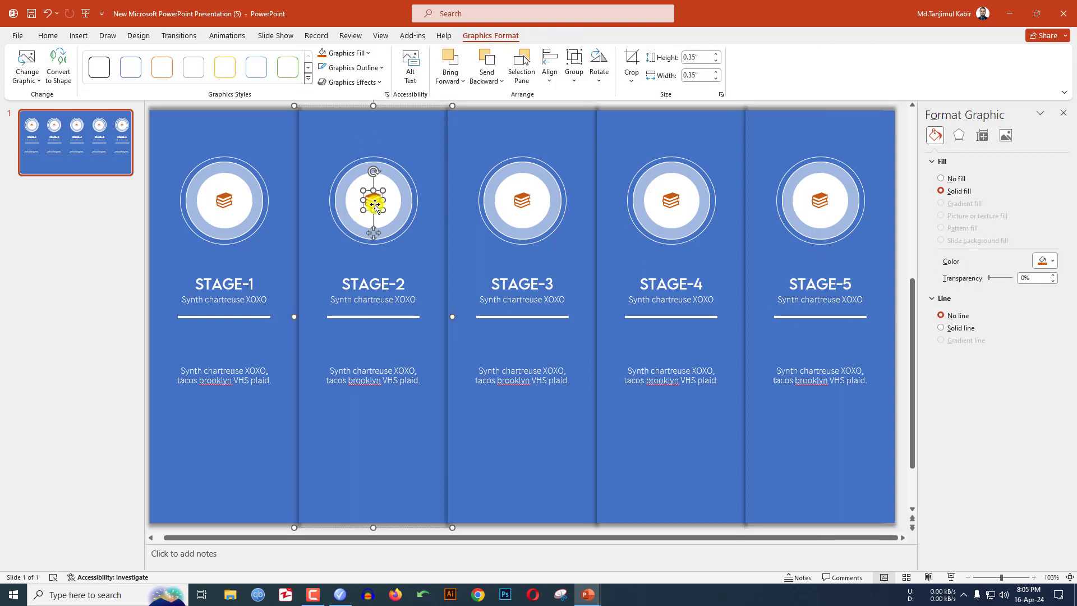
- Swap the STAGE-2 badge's book graphic for the bank building stock icon
right_click(374, 204)
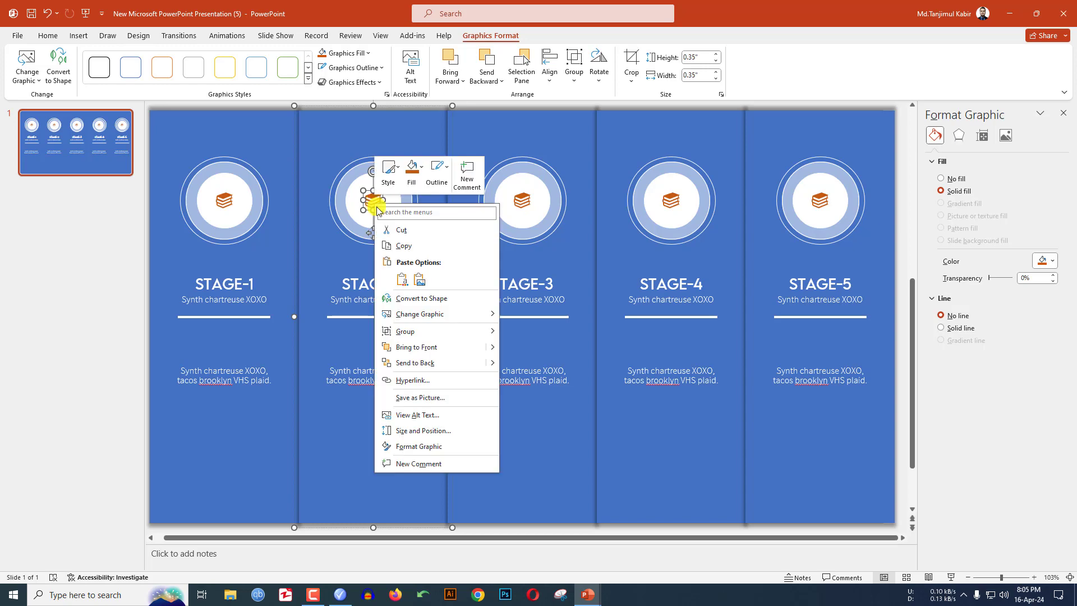
mouse_move(455, 322)
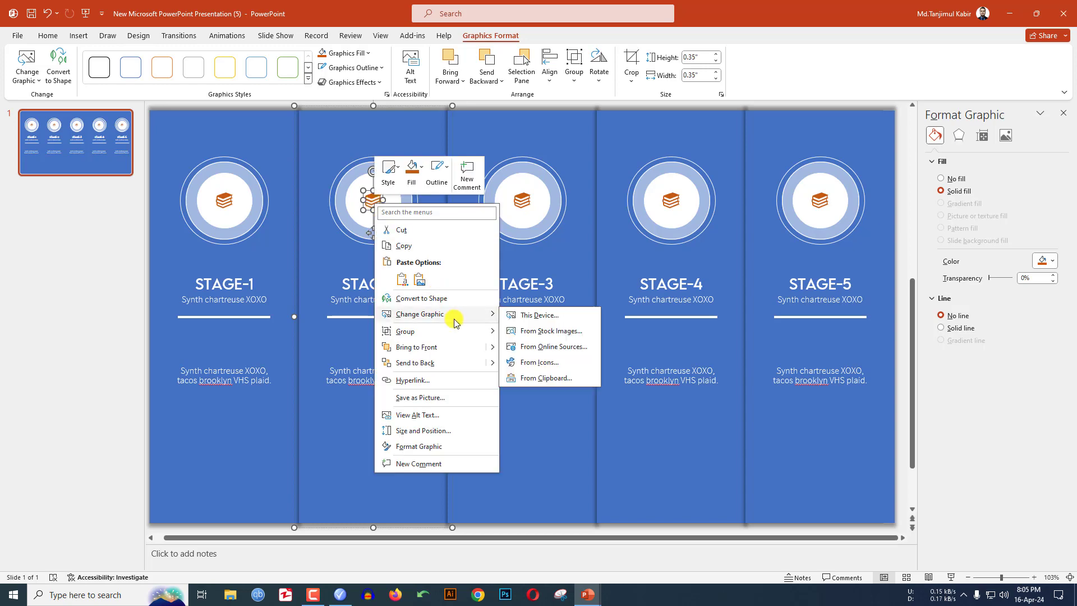
left_click(539, 362)
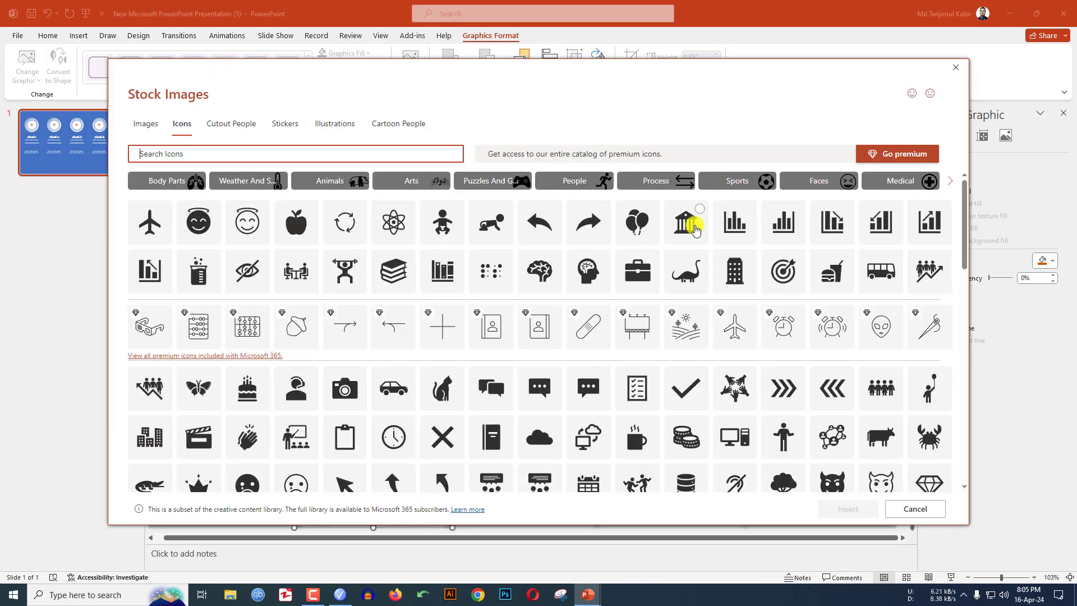
left_click(692, 224)
left_click(846, 509)
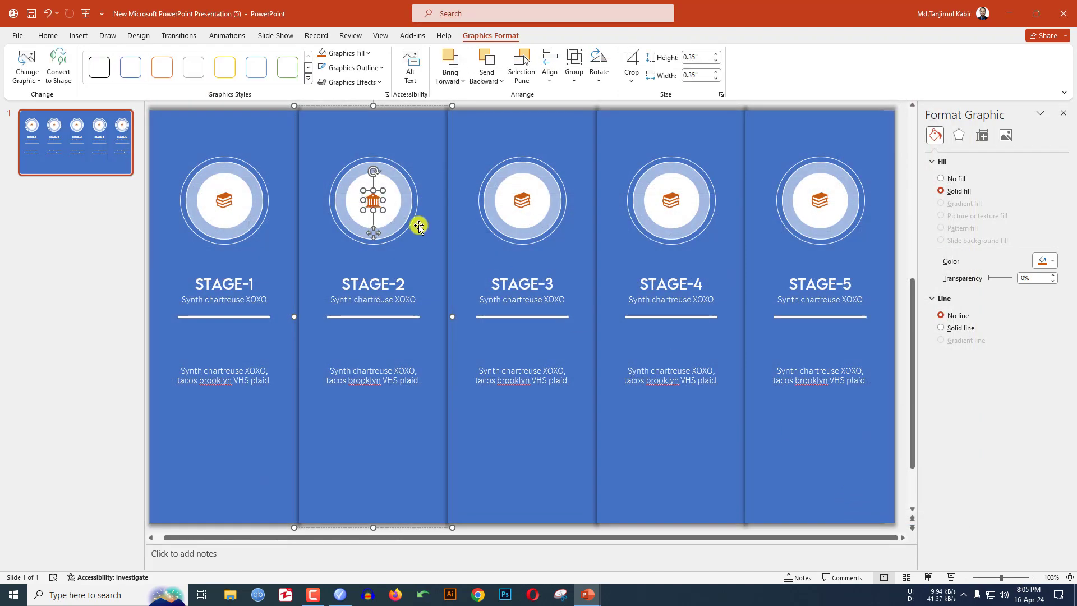
- Fill the STAGE-2 column red and the STAGE-3 column dark navy
key("Escape")
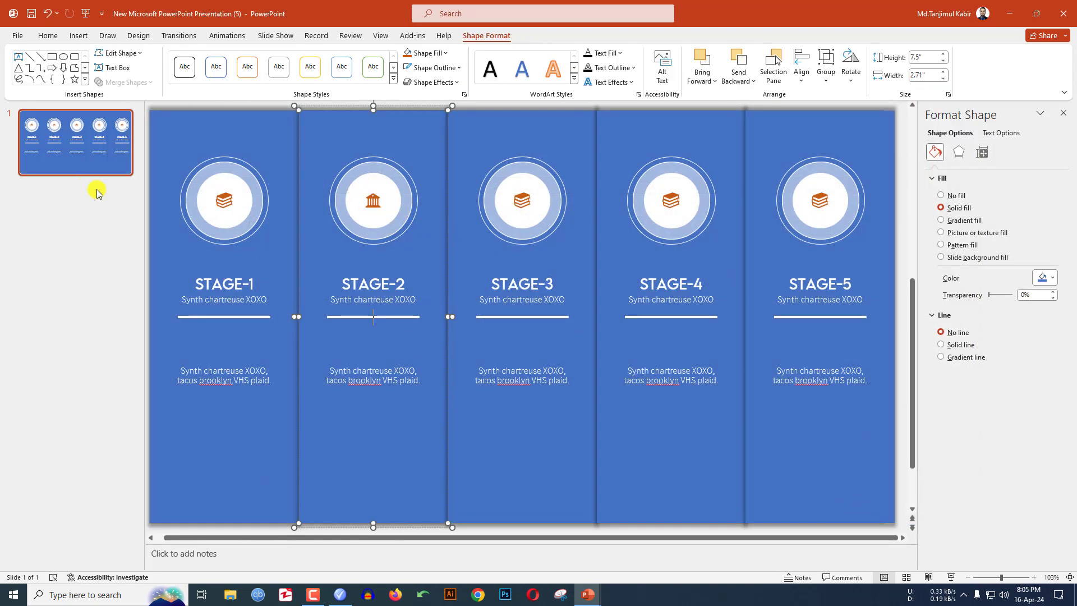
left_click(129, 228)
left_click(410, 137)
left_click(409, 137)
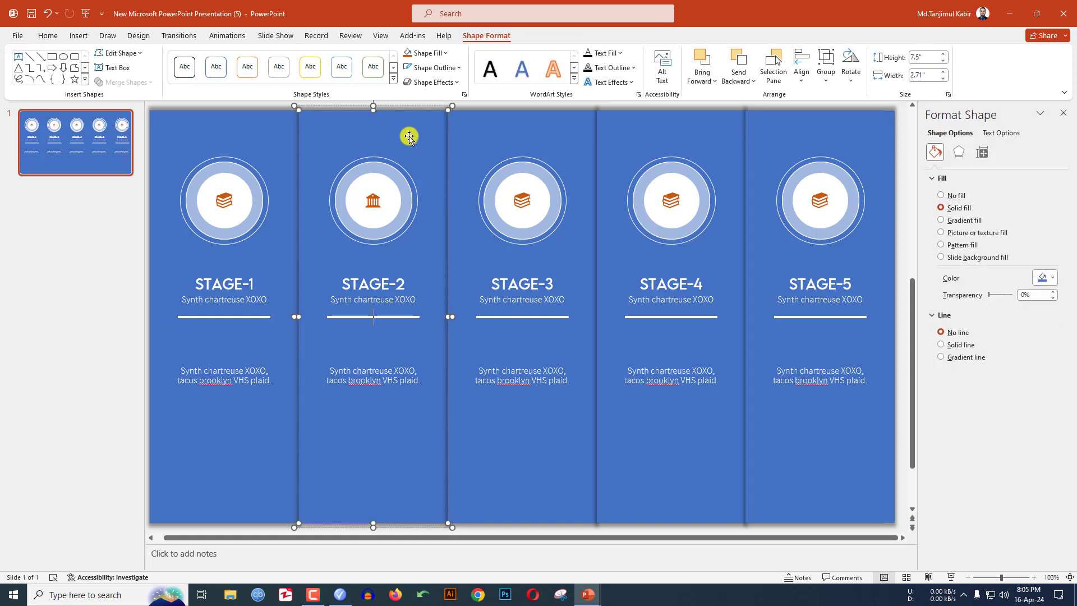
left_click(432, 54)
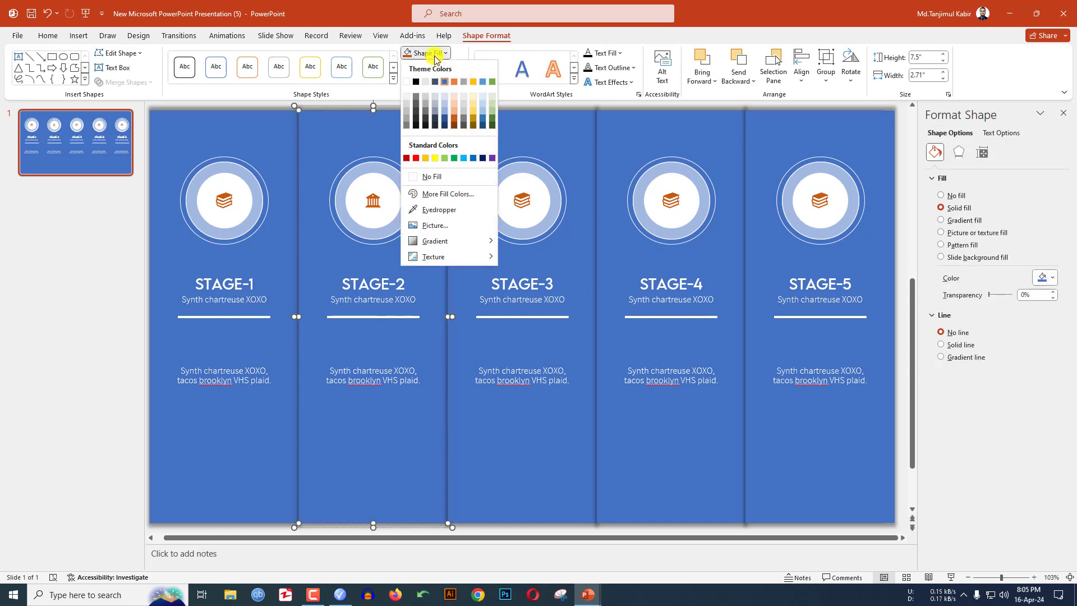
left_click(419, 158)
left_click(560, 138)
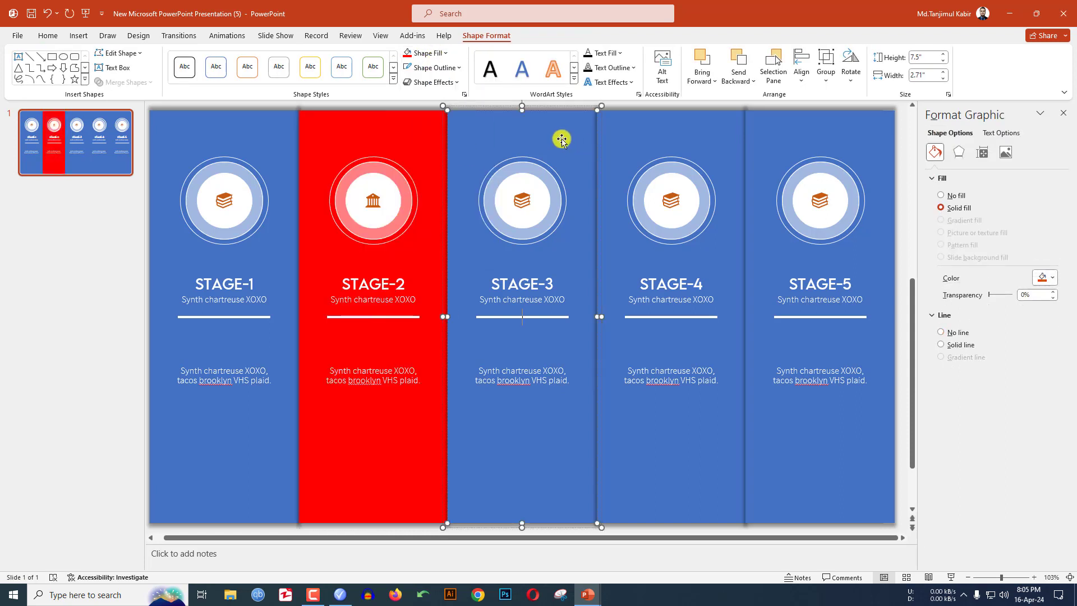
left_click(429, 53)
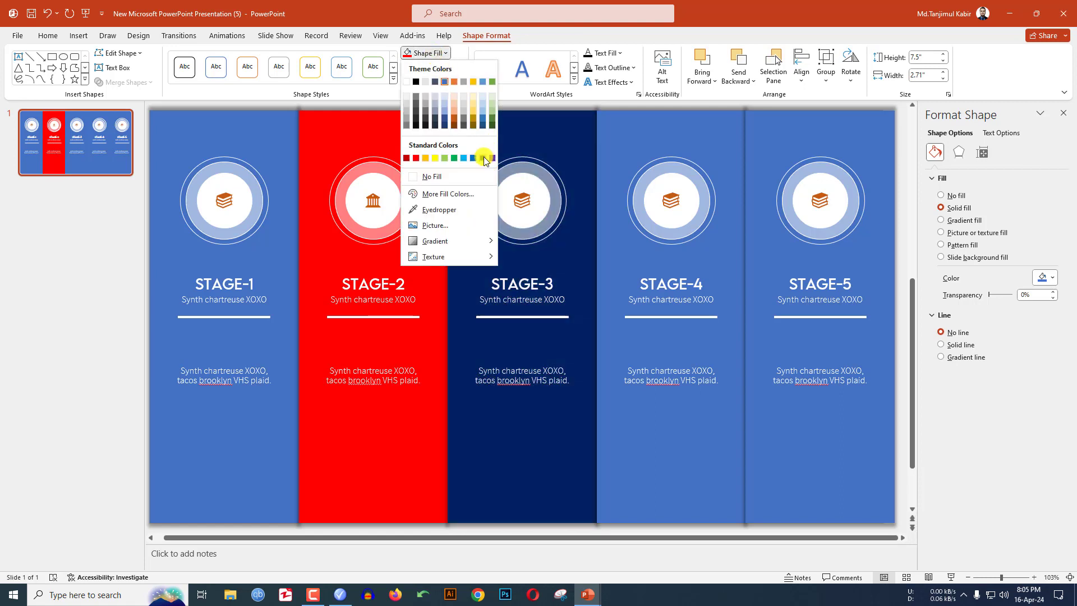
left_click(485, 159)
- Fill the STAGE-4 column purple and the STAGE-5 column green
left_click(627, 155)
left_click(428, 53)
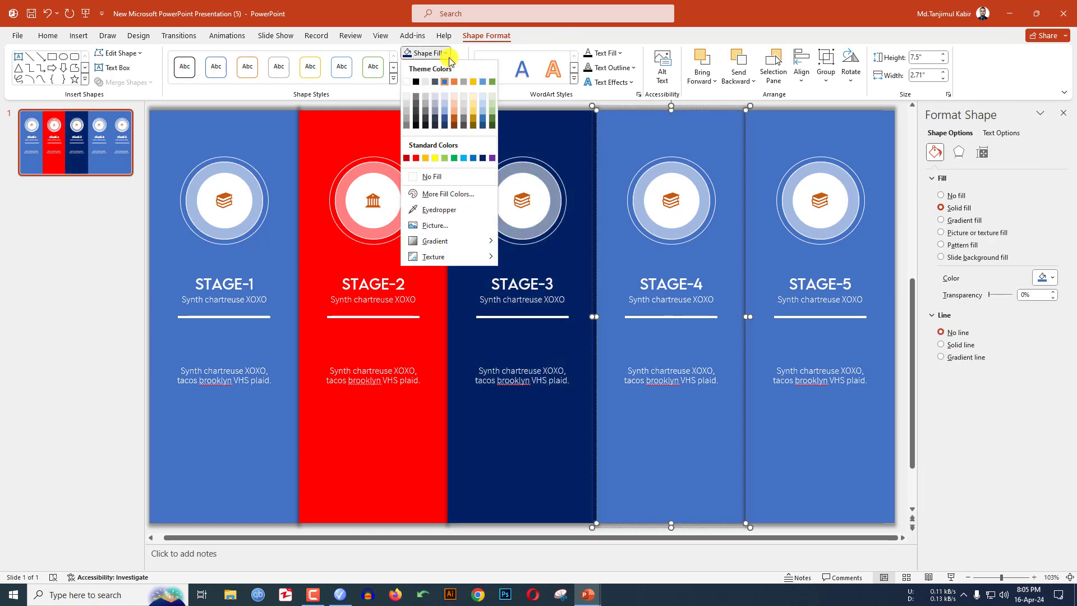
left_click(492, 158)
left_click(784, 142)
left_click(787, 143)
left_click(448, 54)
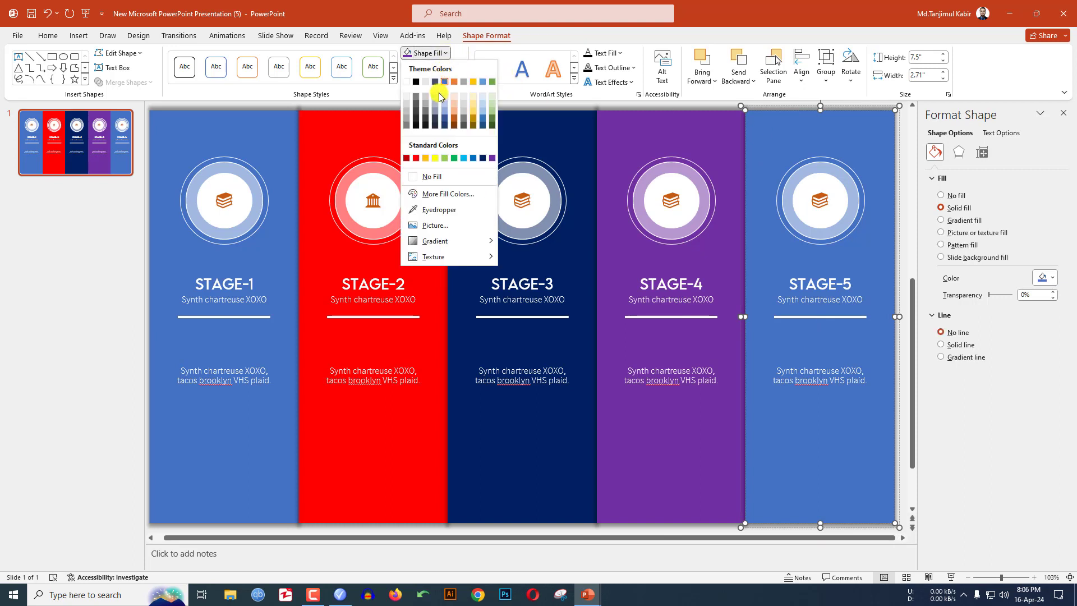
left_click(491, 119)
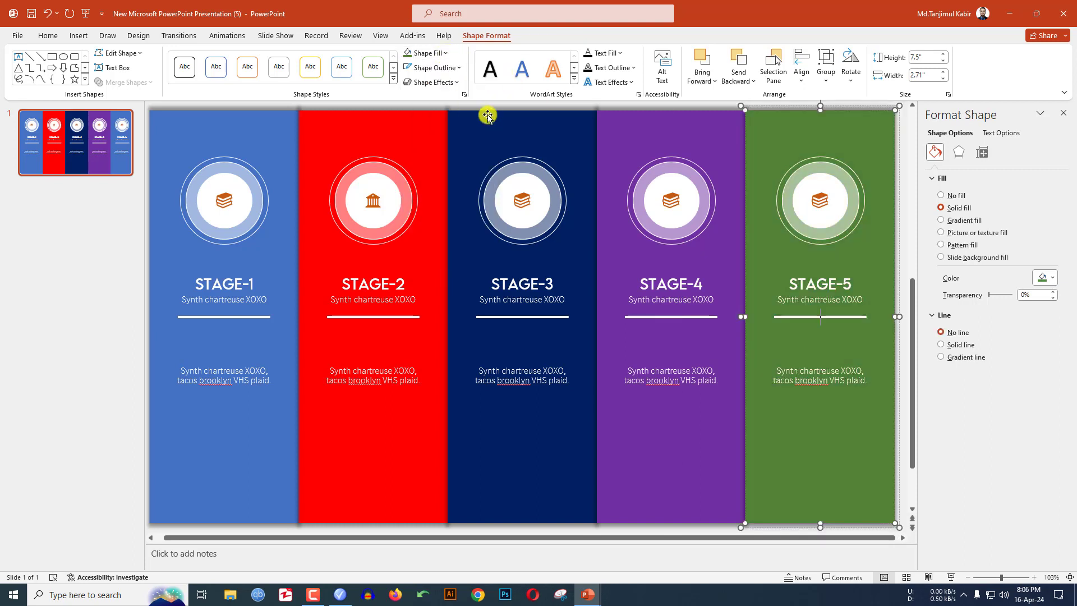
- Duplicate slide 1 and return to the original slide 1
right_click(89, 166)
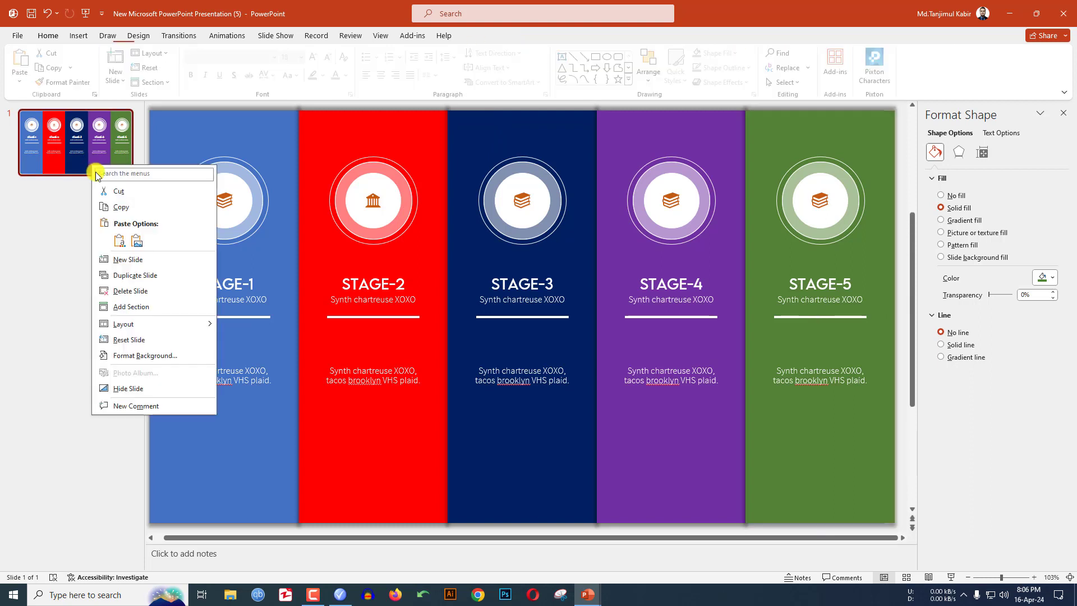
left_click(125, 272)
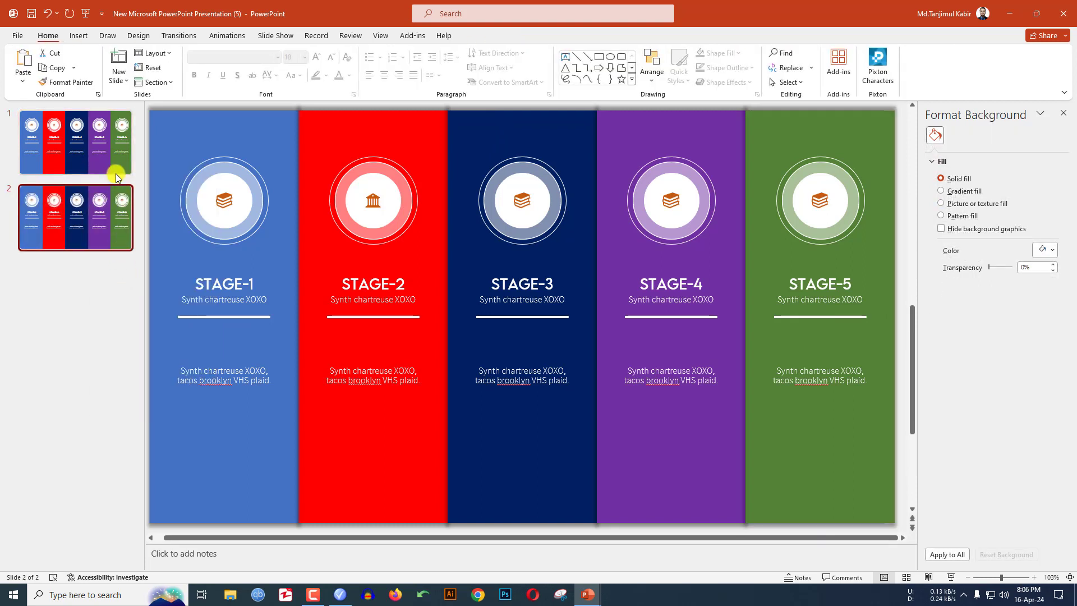
left_click(105, 153)
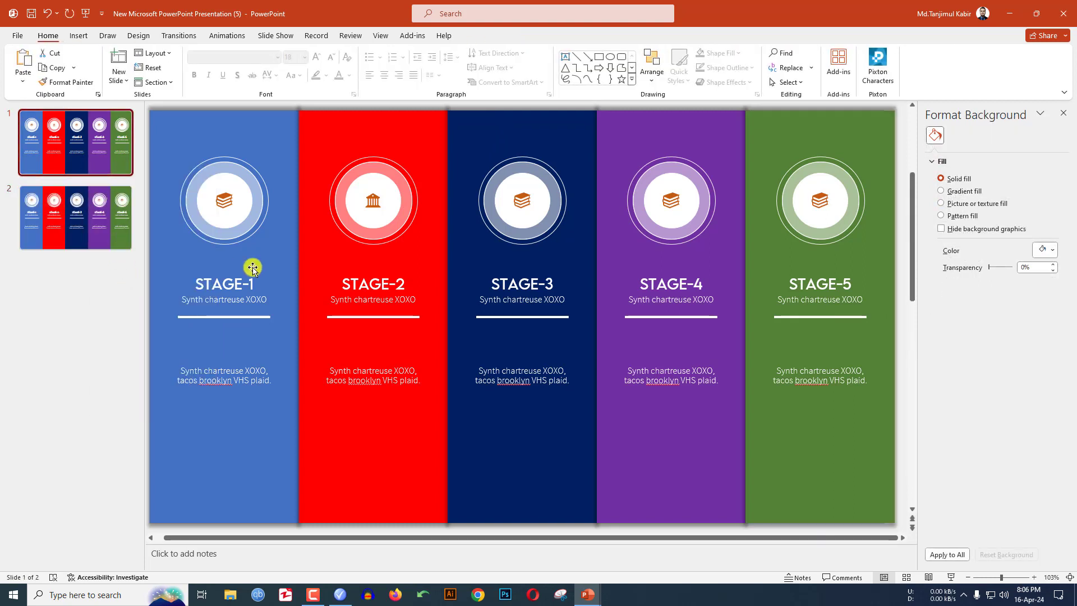
- Move the five panels off slide 1: STAGE-1 left, STAGE-5 right, STAGE-3 above, STAGE-2 and STAGE-4 below
scroll(264, 279, "down", 4)
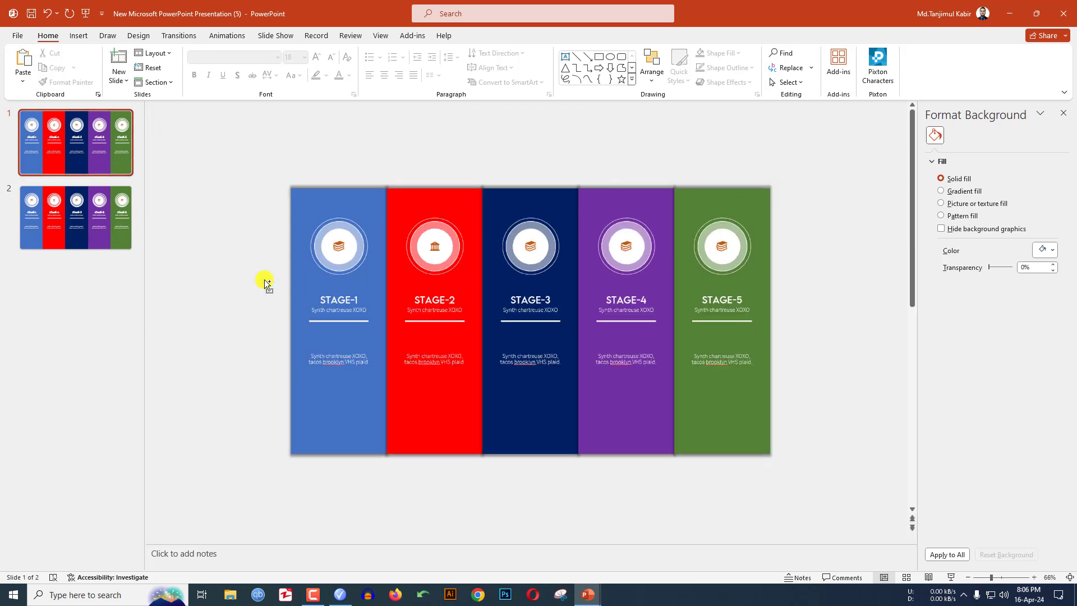
scroll(246, 233, "down", 2)
left_click_drag(388, 409, 250, 409)
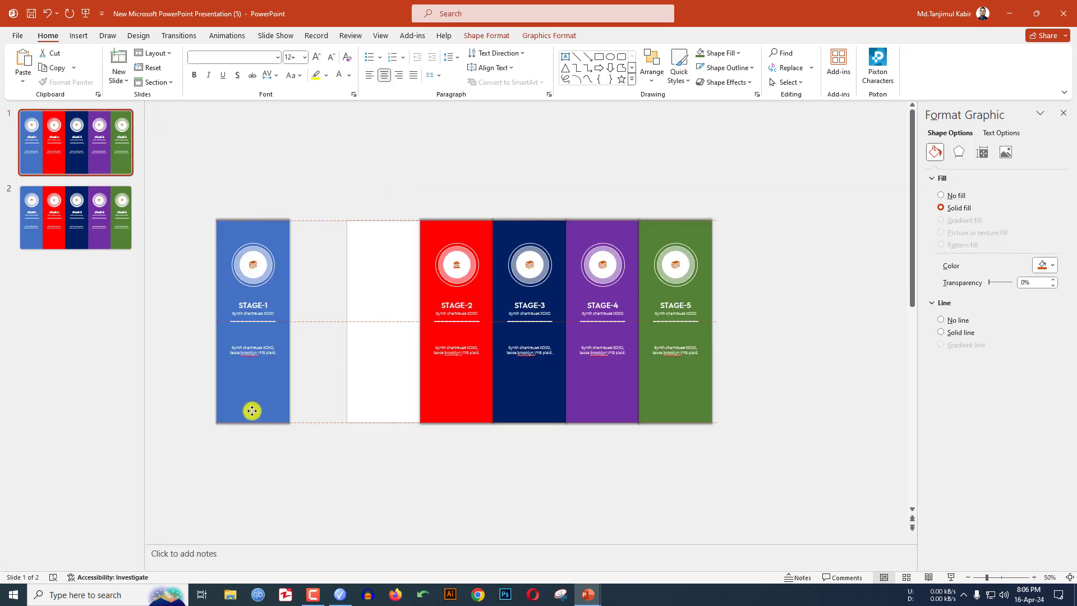
left_click_drag(649, 381, 778, 381)
left_click_drag(603, 393, 614, 542)
key("ctrl+z")
scroll(594, 356, "down", 3)
left_click_drag(573, 353, 572, 465)
left_click_drag(524, 361, 524, 241)
left_click_drag(495, 344, 503, 461)
- Apply the Morph transition to slide 2 and start the slide show from the beginning
left_click(93, 210)
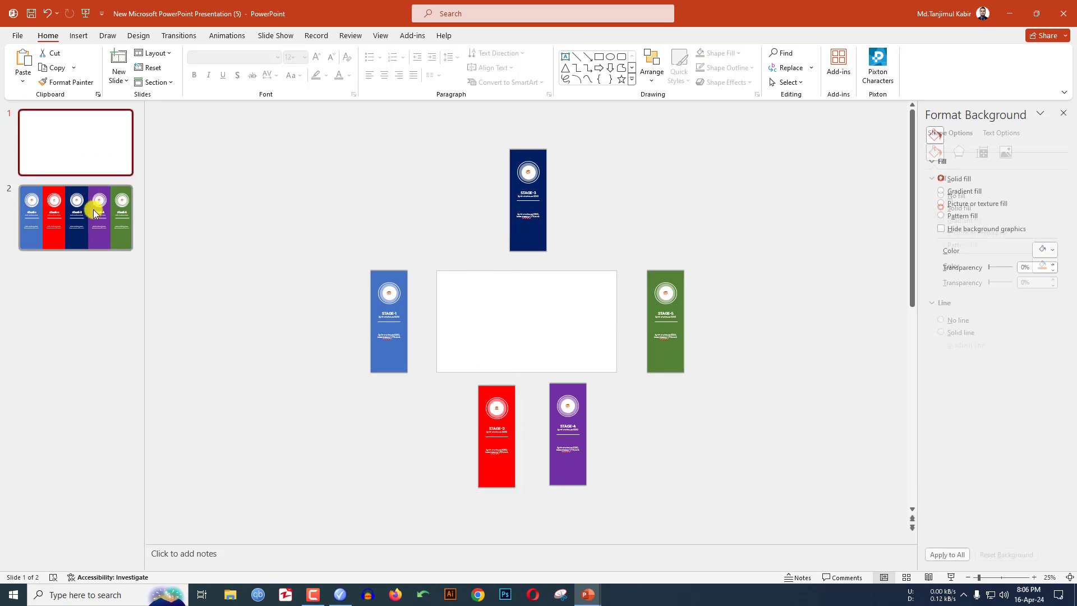
left_click(178, 37)
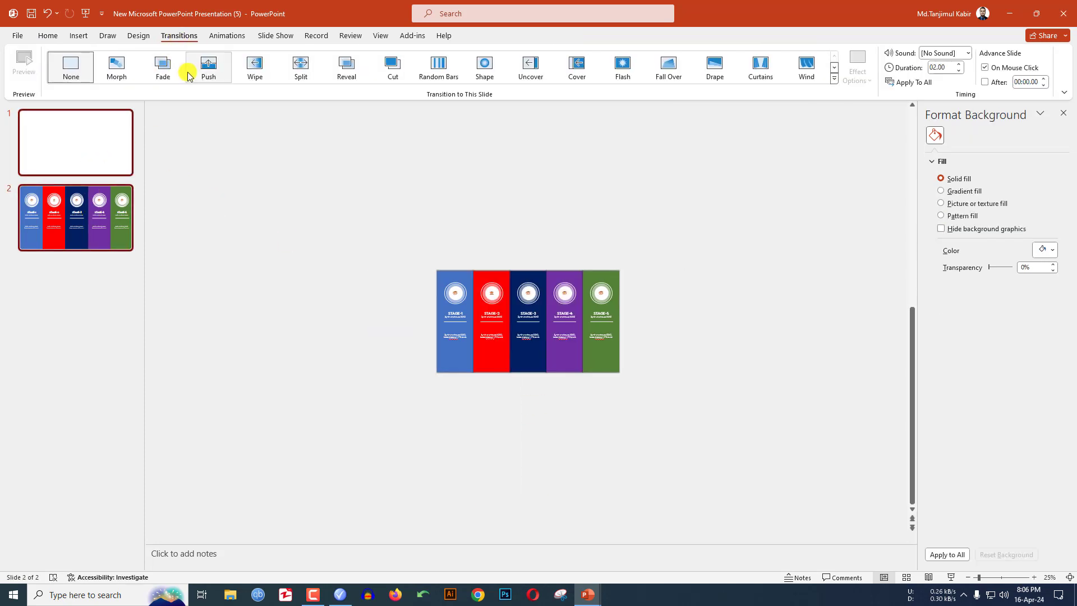
left_click(118, 72)
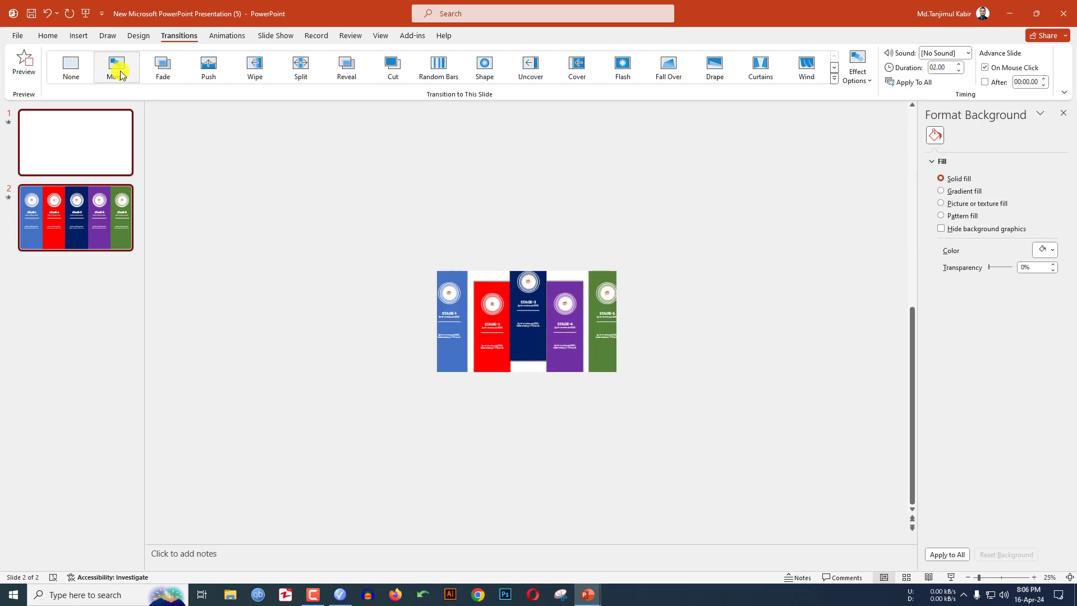
left_click(86, 13)
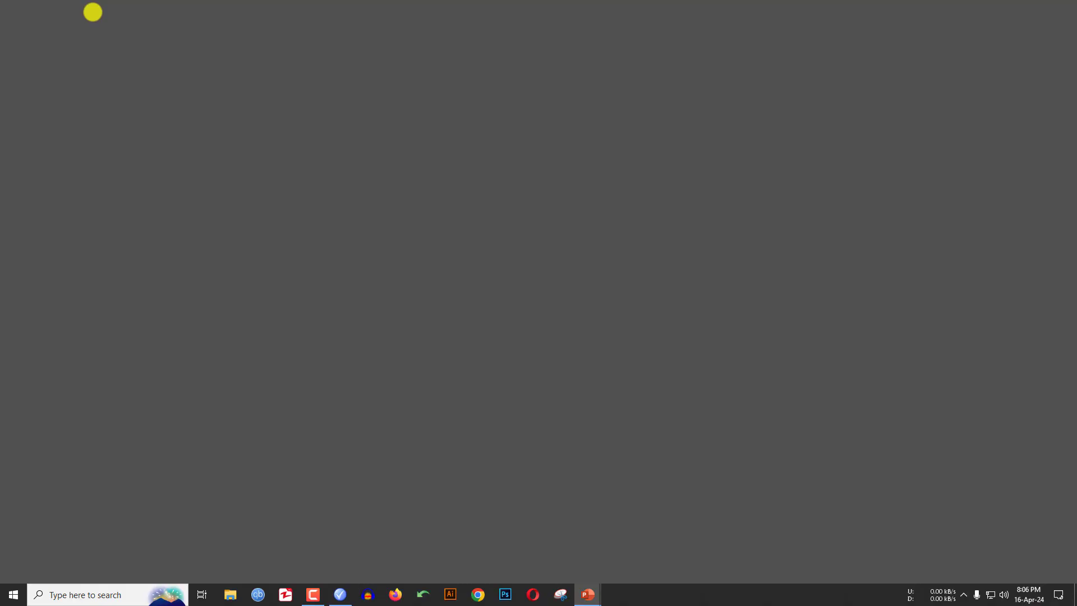